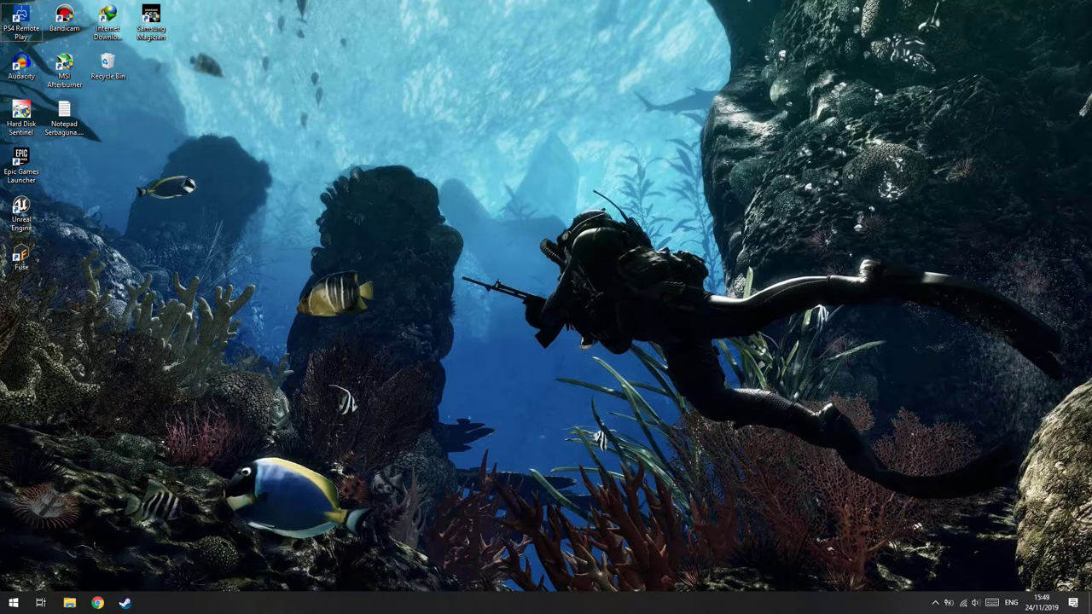
Step: Launch Blender from the Steam software library and bring its window to the front
left_click(125, 603)
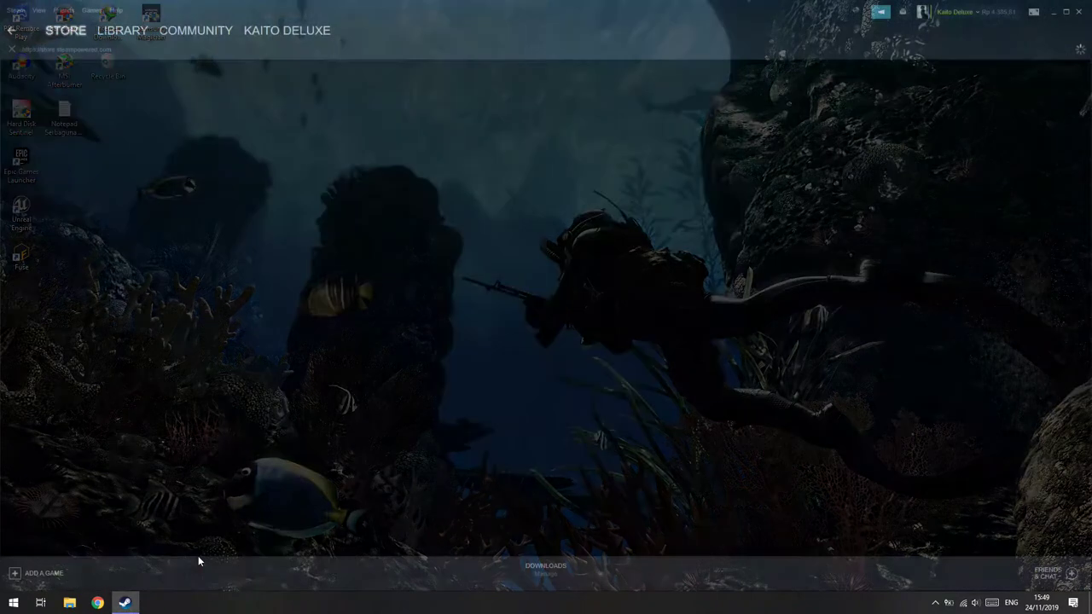
mouse_move(122, 29)
left_click(121, 53)
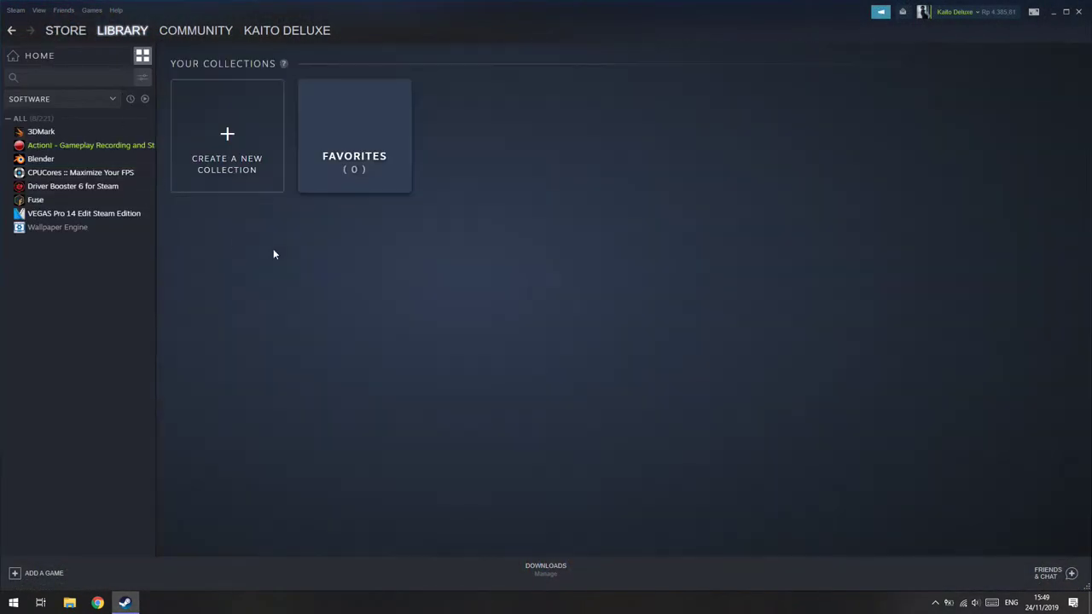
double_click(52, 161)
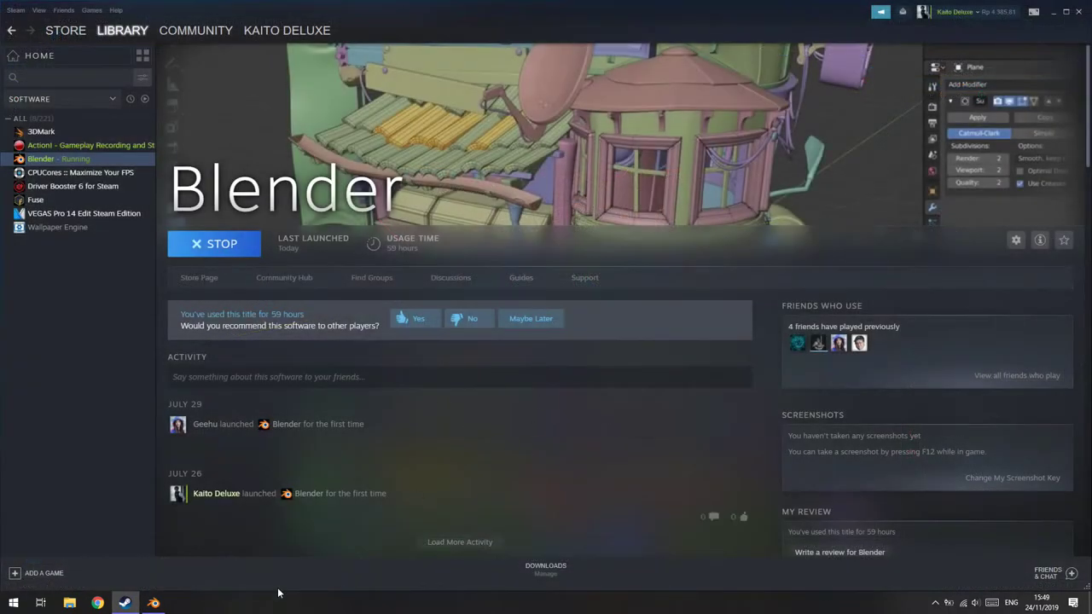
left_click(162, 603)
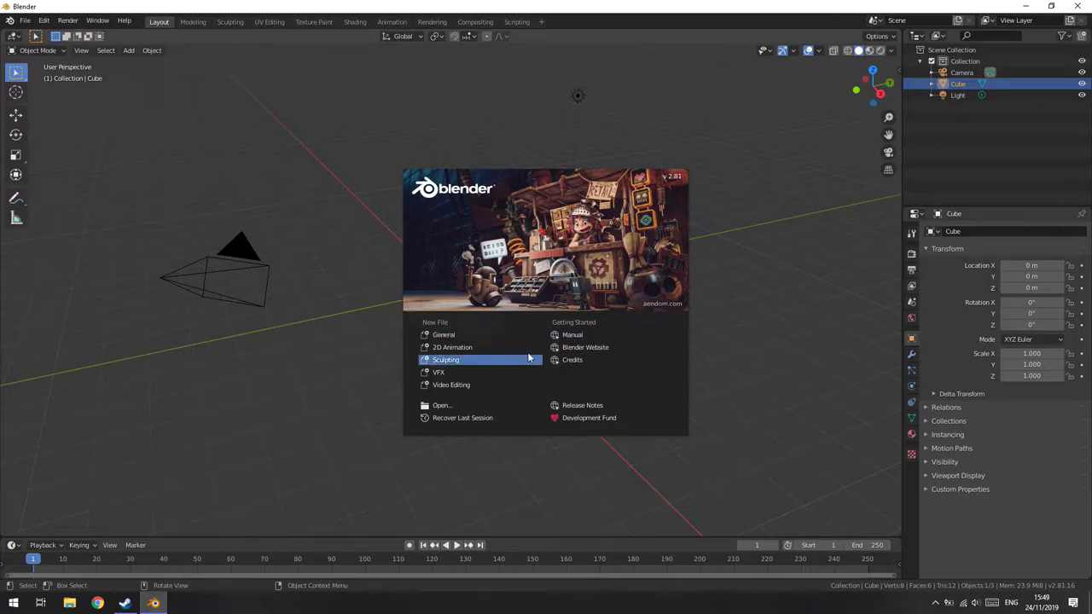
Step: Dismiss the splash screen and delete the default cube
left_click(438, 336)
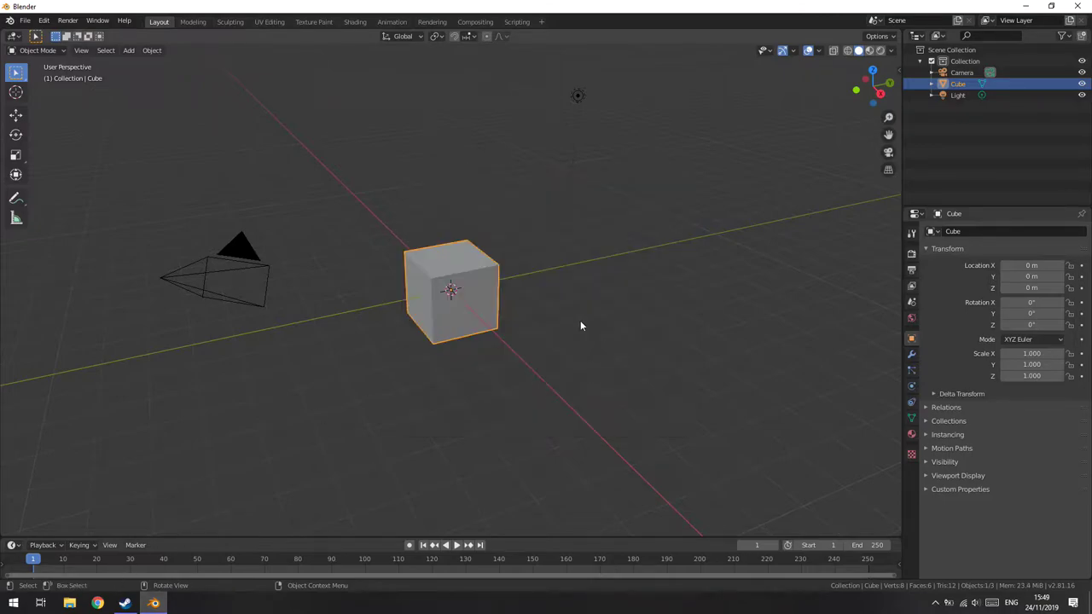
key("x")
left_click(476, 307)
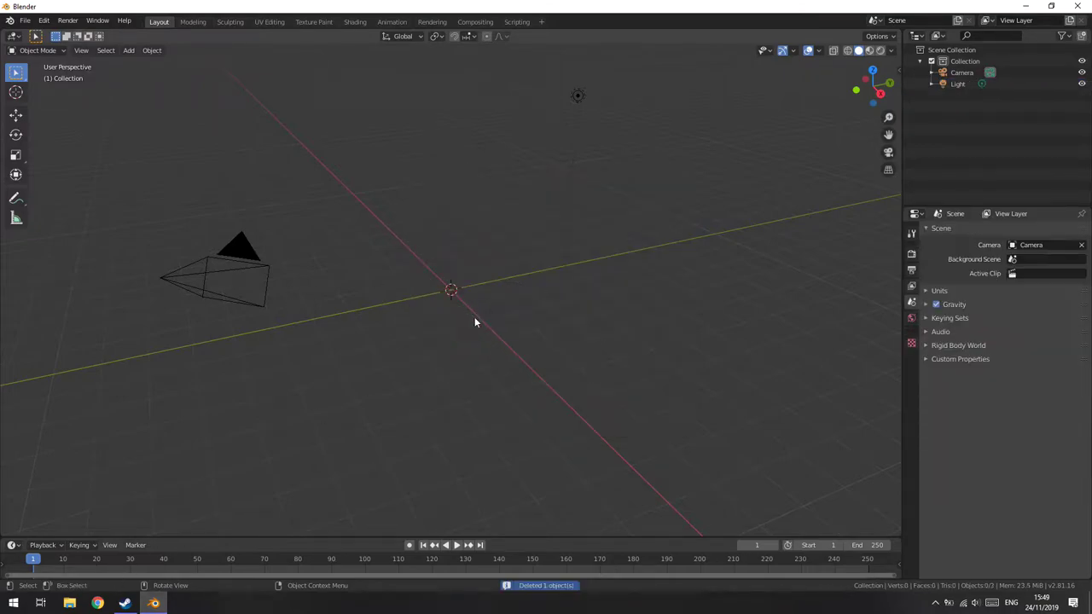
Step: Add a Monkey mesh at the origin and orbit the view around it
key("shift+a")
mouse_move(474, 334)
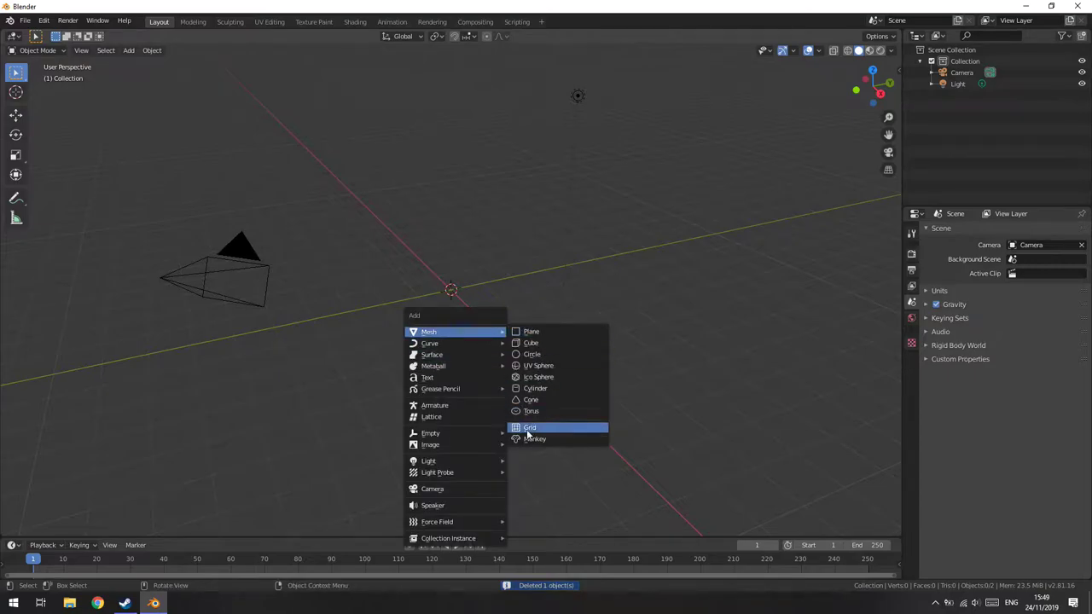
left_click(530, 440)
mouse_move(446, 328)
middle_mouse_down()
mouse_move(475, 275)
mouse_move(502, 296)
middle_mouse_up()
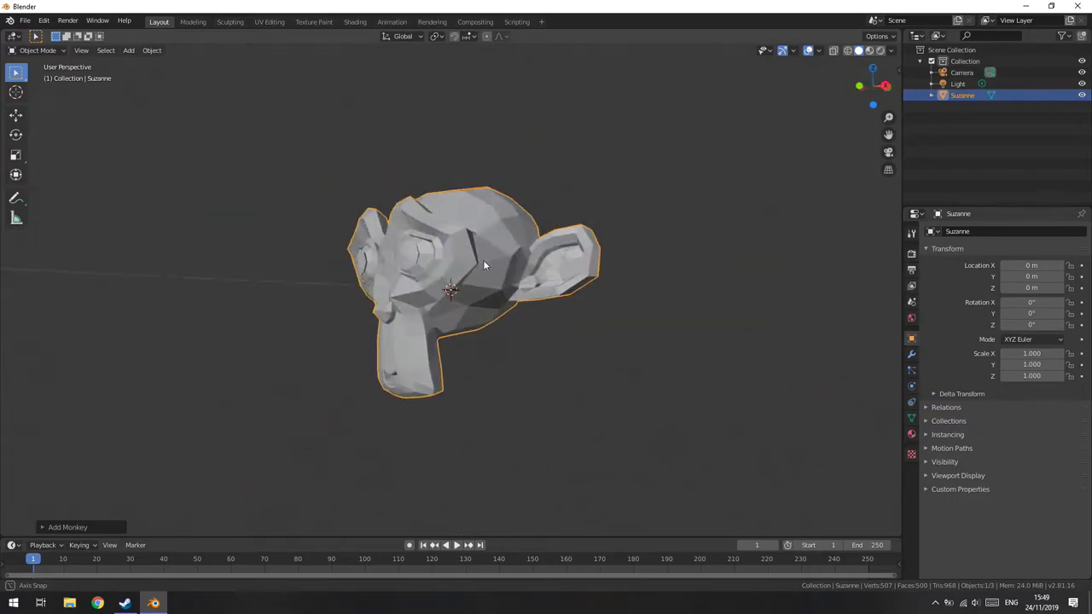
Step: Start an FBX export with Object Types limited to Mesh
left_click(25, 21)
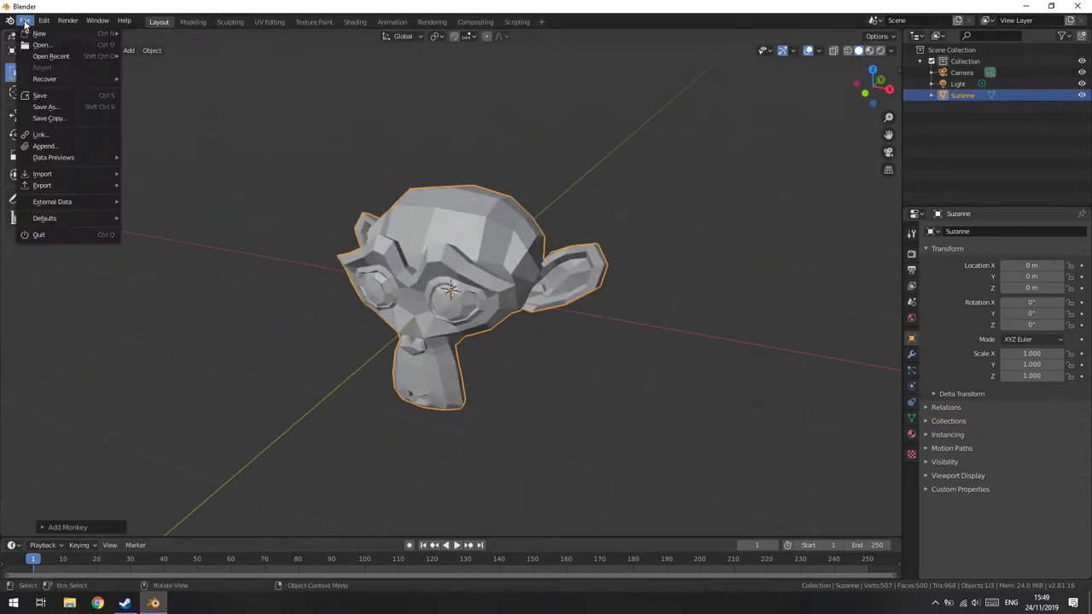
mouse_move(53, 185)
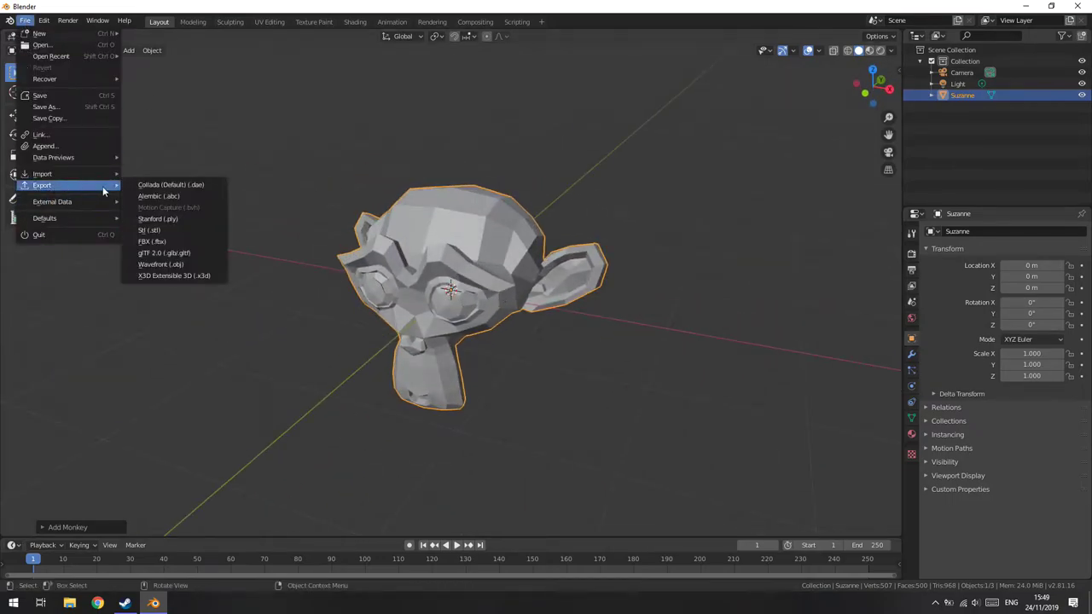
left_click(155, 242)
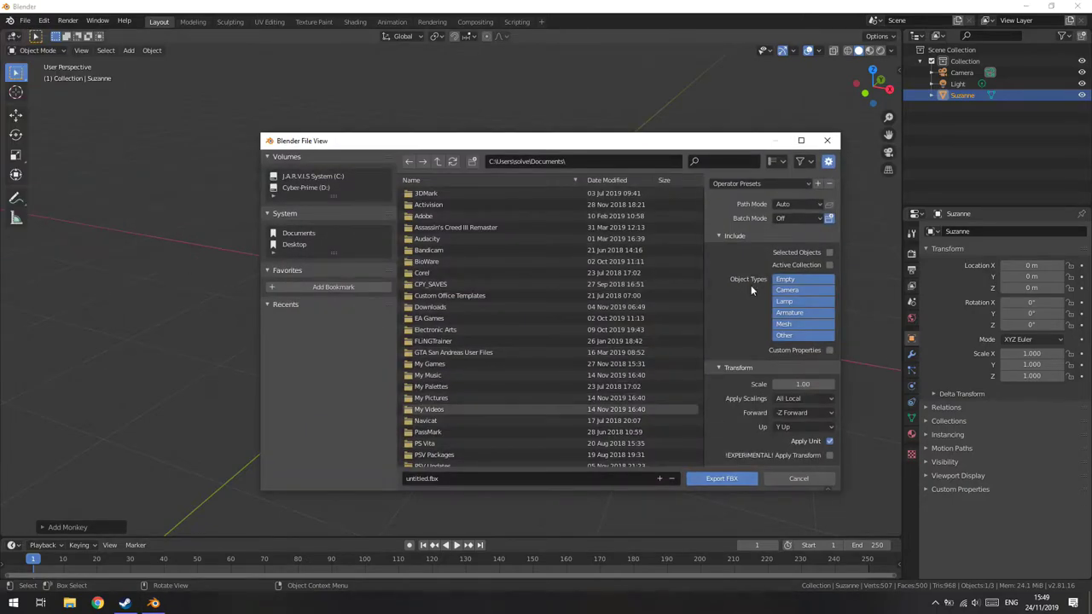
left_click(789, 326)
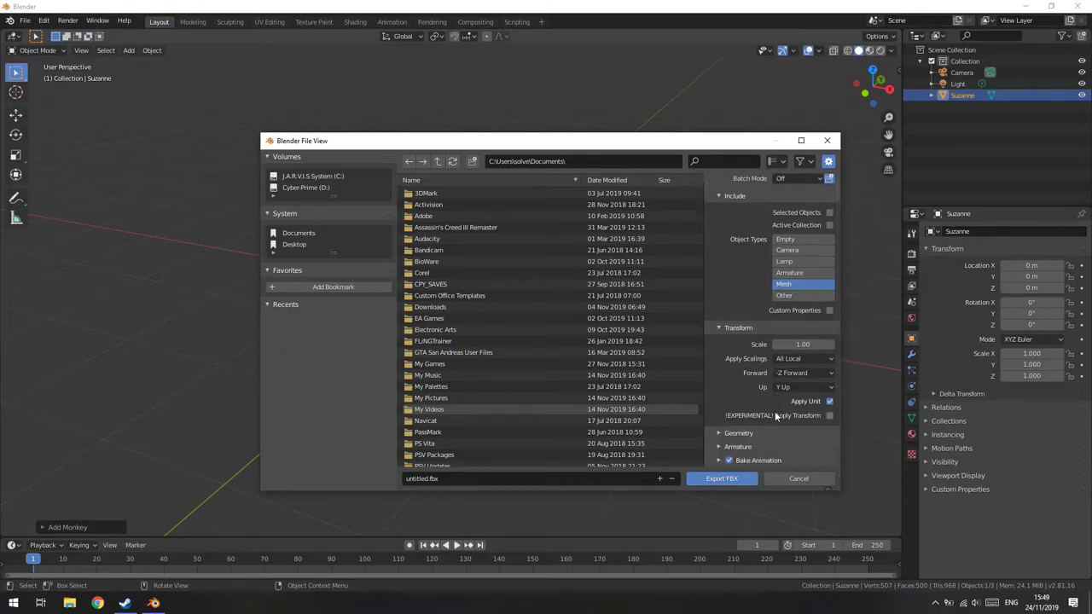
scroll(776, 416, "down", 2)
scroll(818, 255, "up", 2)
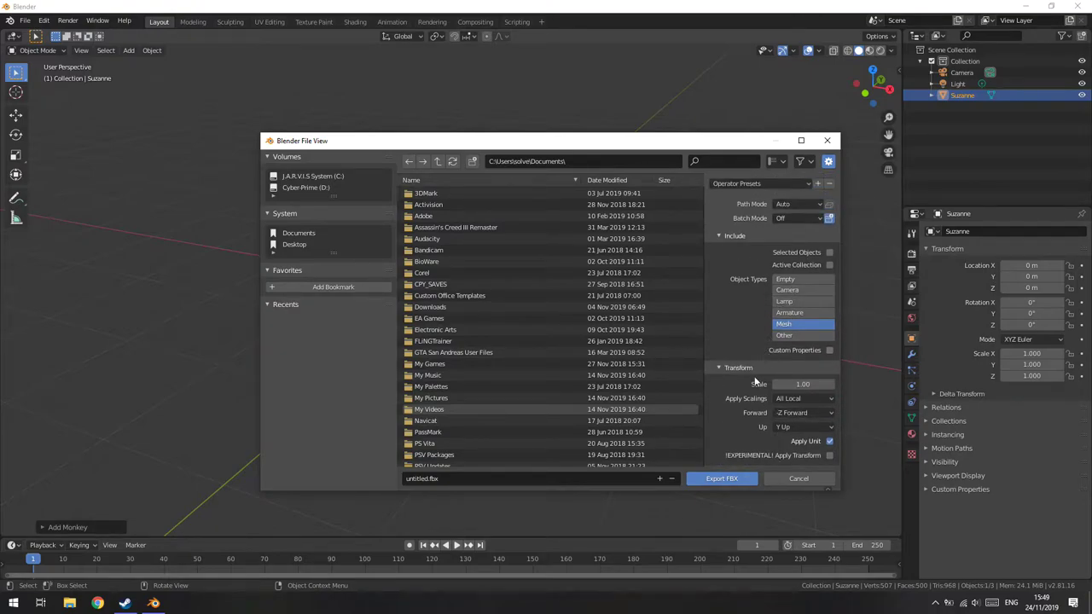
Step: Set the export destination to the Blender folder on drive D:
left_click(422, 479)
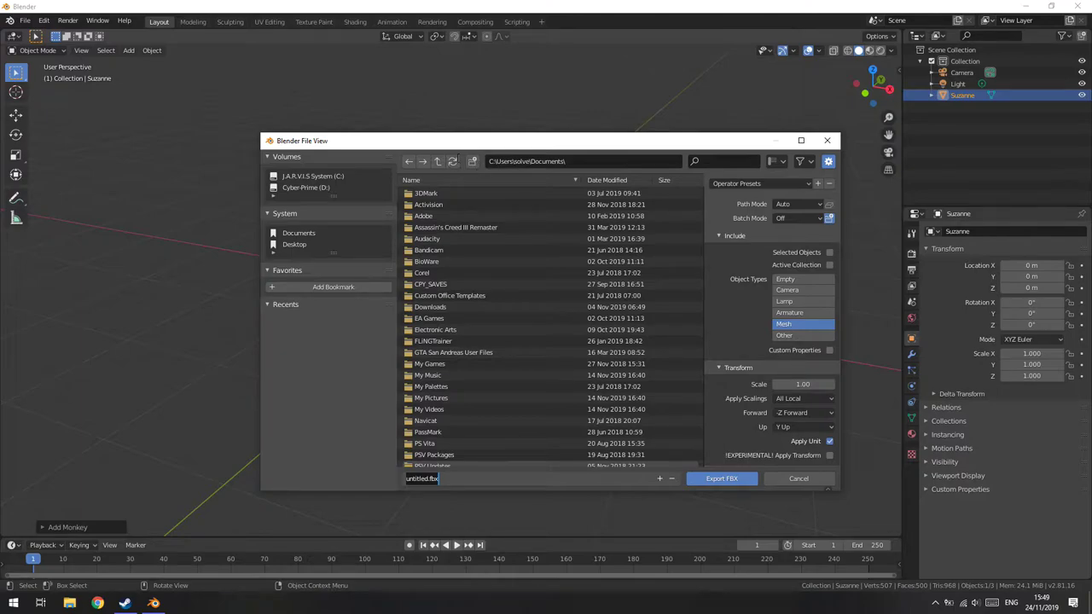
left_click(589, 162)
left_click(589, 162)
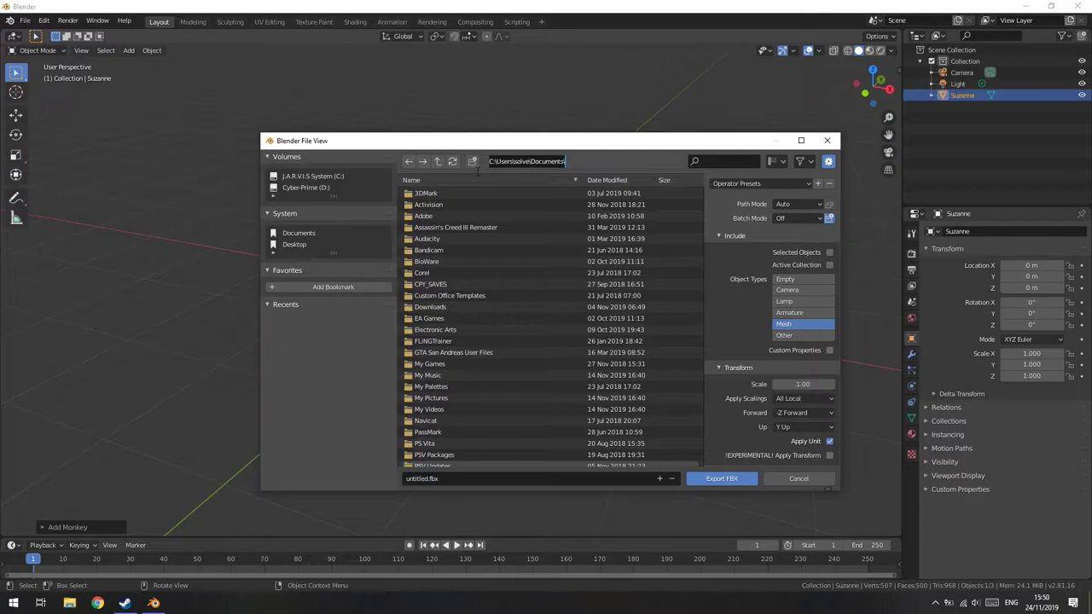
key("Return")
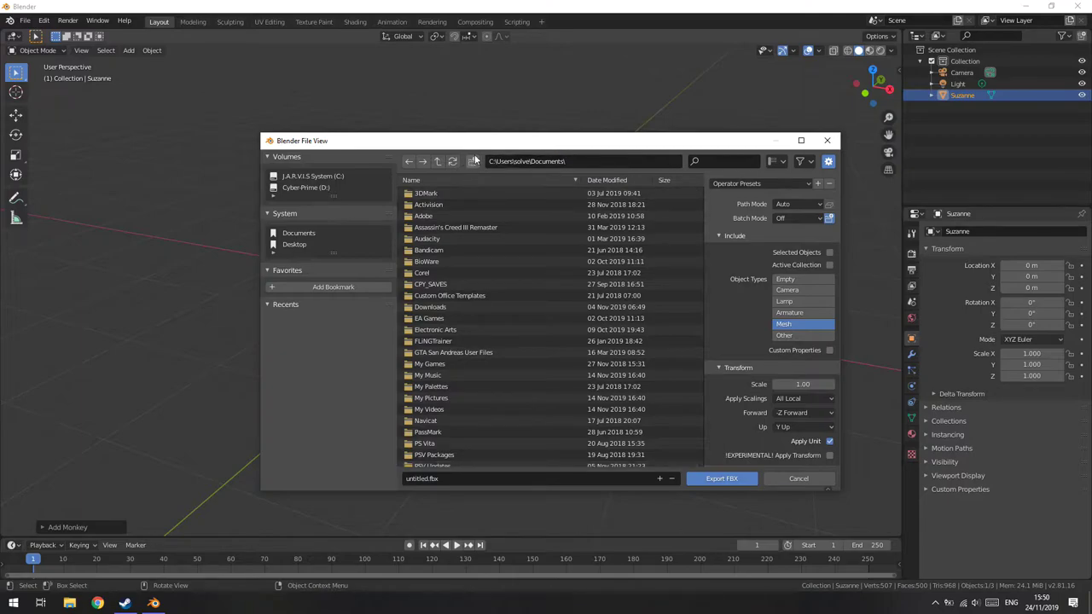
scroll(508, 426, "down", 3)
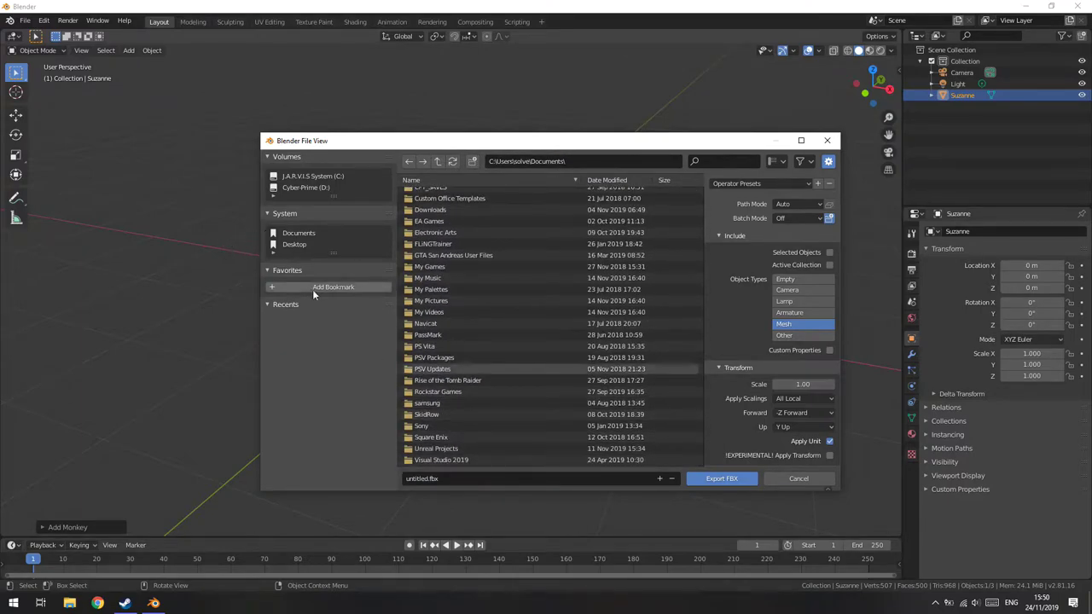
left_click(272, 253)
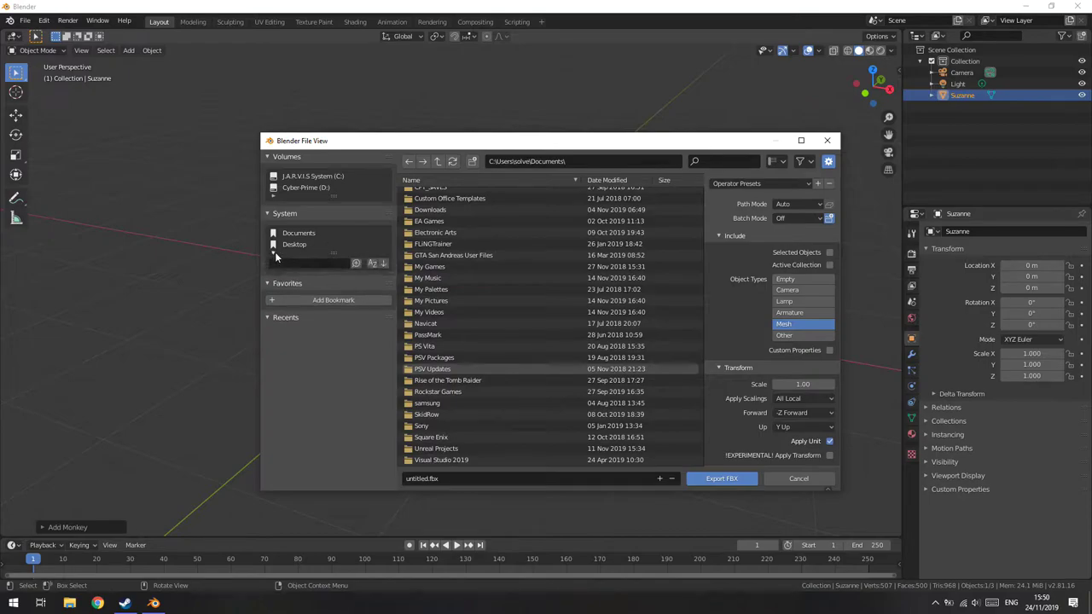
left_click(305, 186)
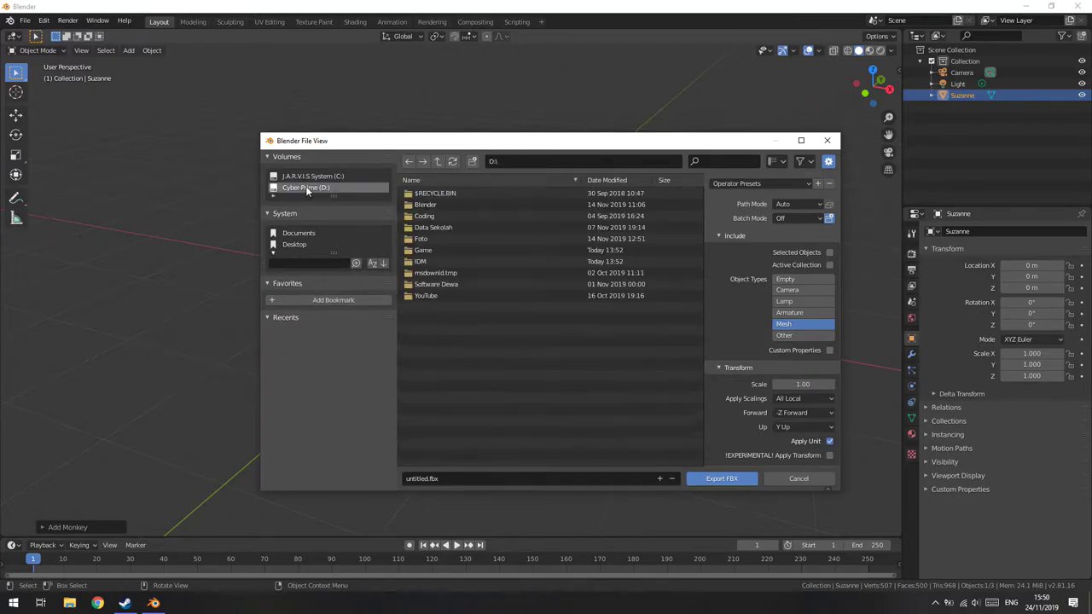
left_click(431, 206)
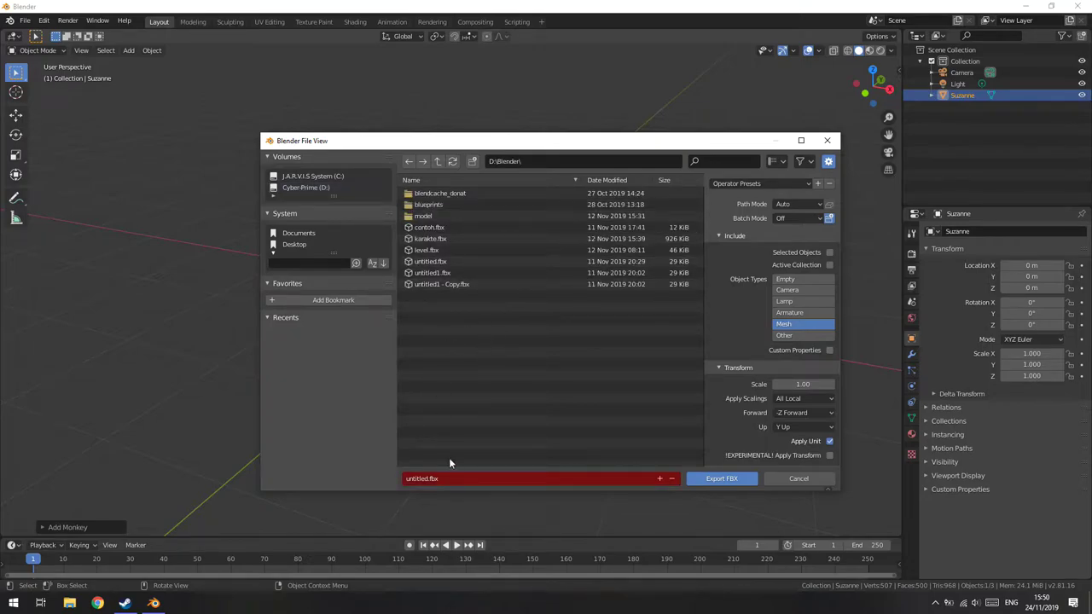
Step: Name the file monkey.fbx and export it
left_click(421, 478)
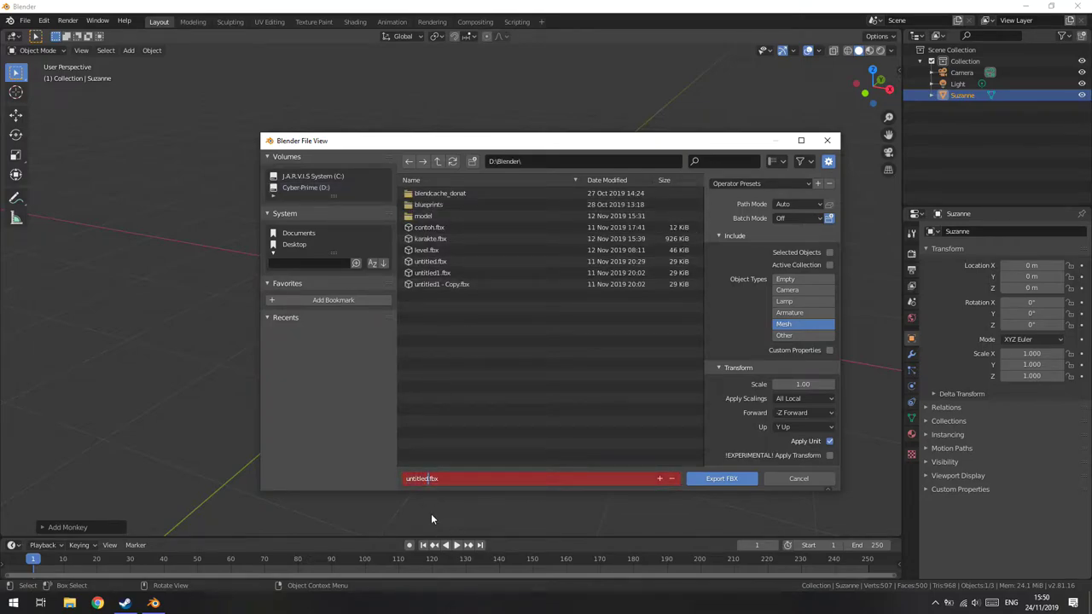
key("BackSpace")
key("BackSpace")
key("BackSpace")
key("BackSpace")
key("BackSpace")
key("BackSpace")
key("BackSpace")
key("BackSpace")
type("m")
type("onkey")
key("Return")
left_click(713, 481)
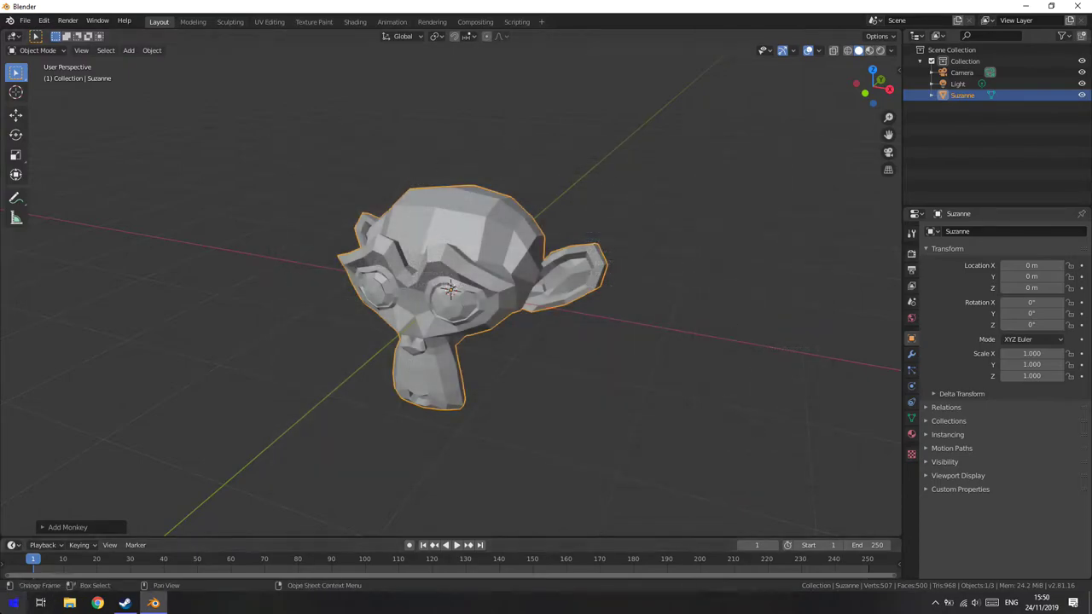
Step: Search the Start menu for 'unreal' and launch Unreal Engine
key("super")
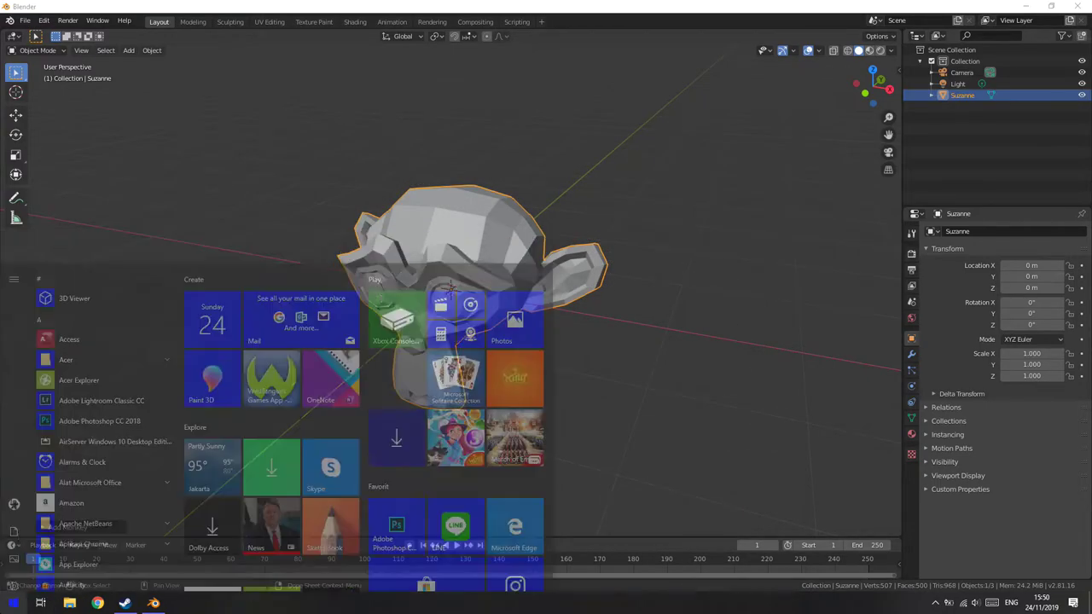
type("unreaa")
key("BackSpace")
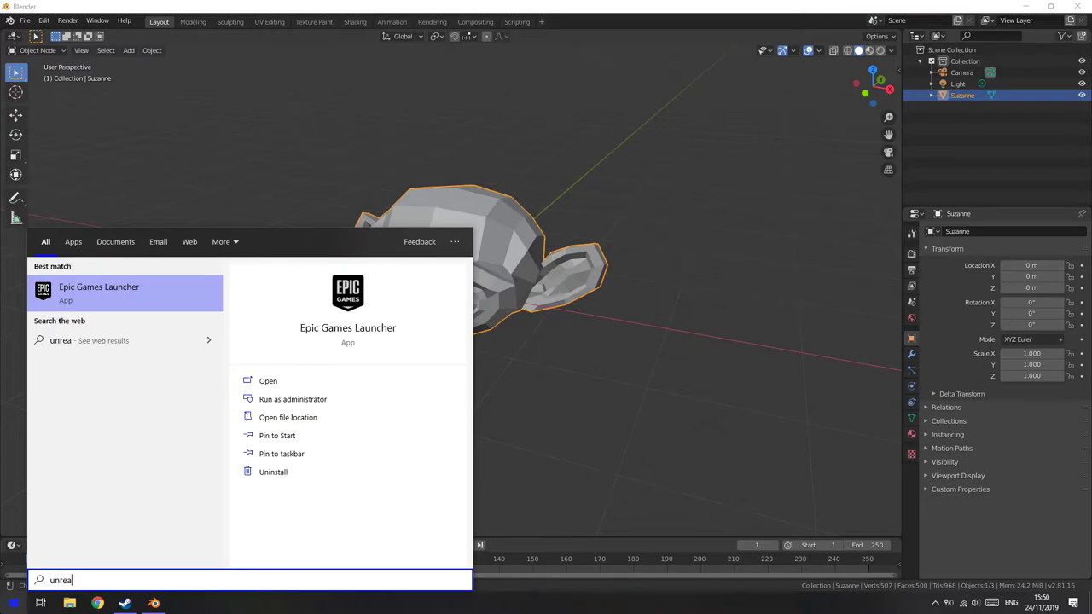
type("l Engine")
key("Return")
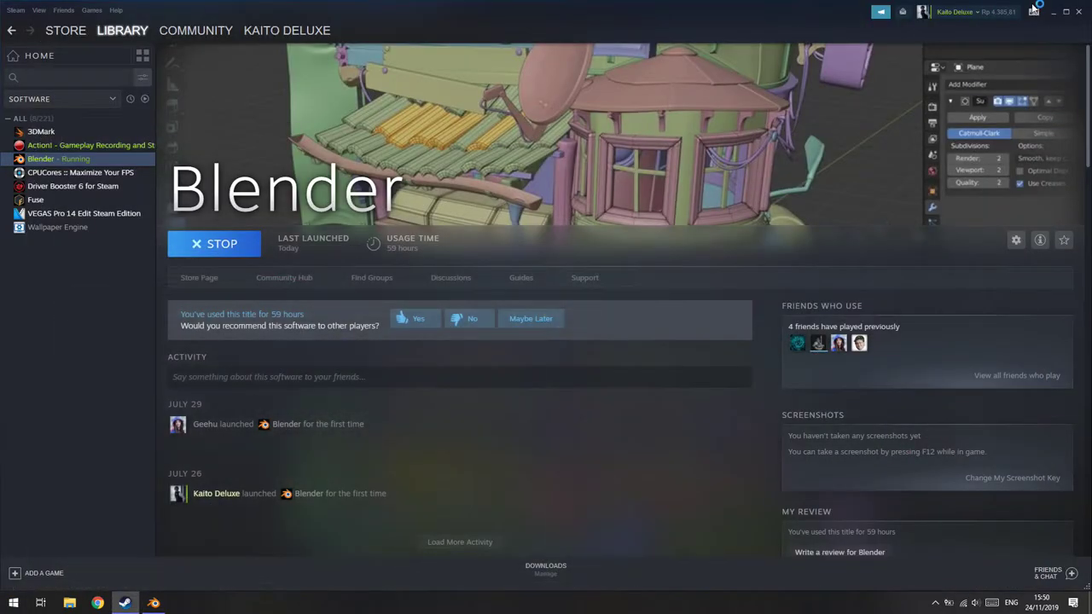
Step: Minimise Steam, restore it, and browse the Community Discussions page
left_click(1079, 11)
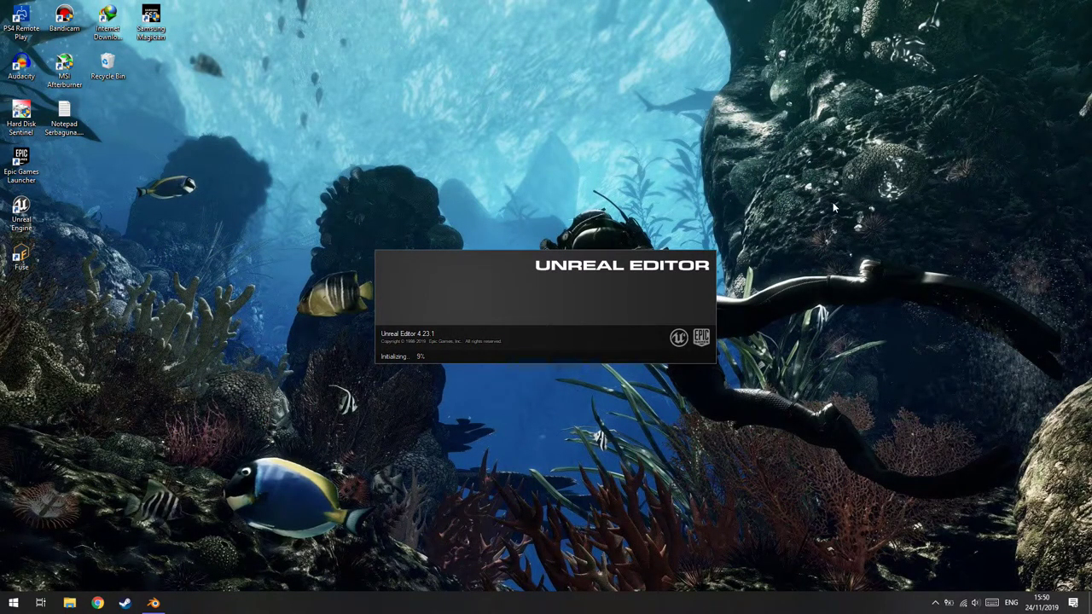
left_click(126, 604)
mouse_move(182, 30)
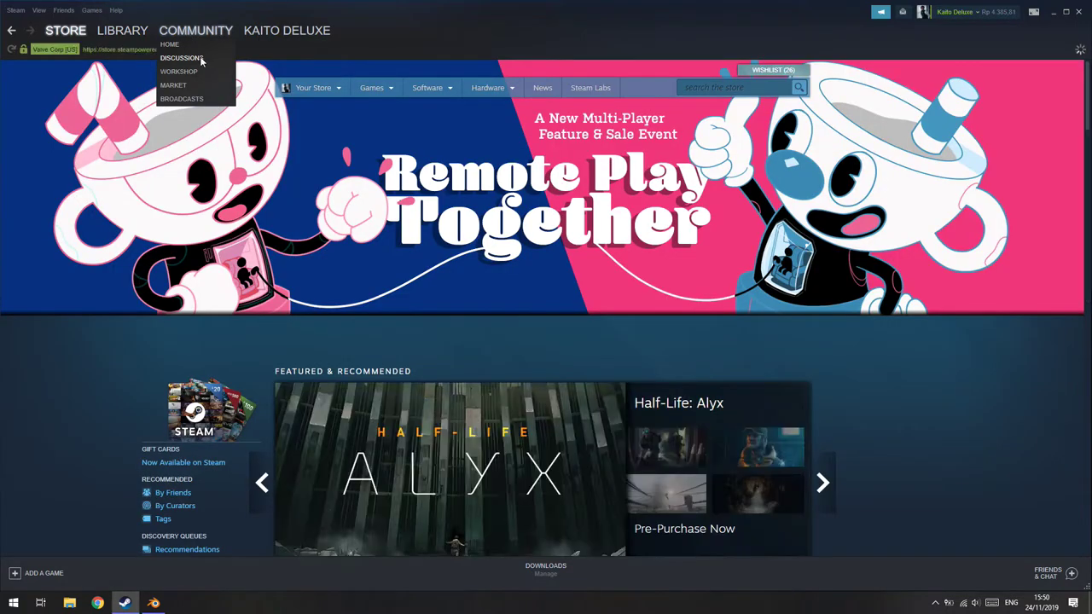
left_click(205, 58)
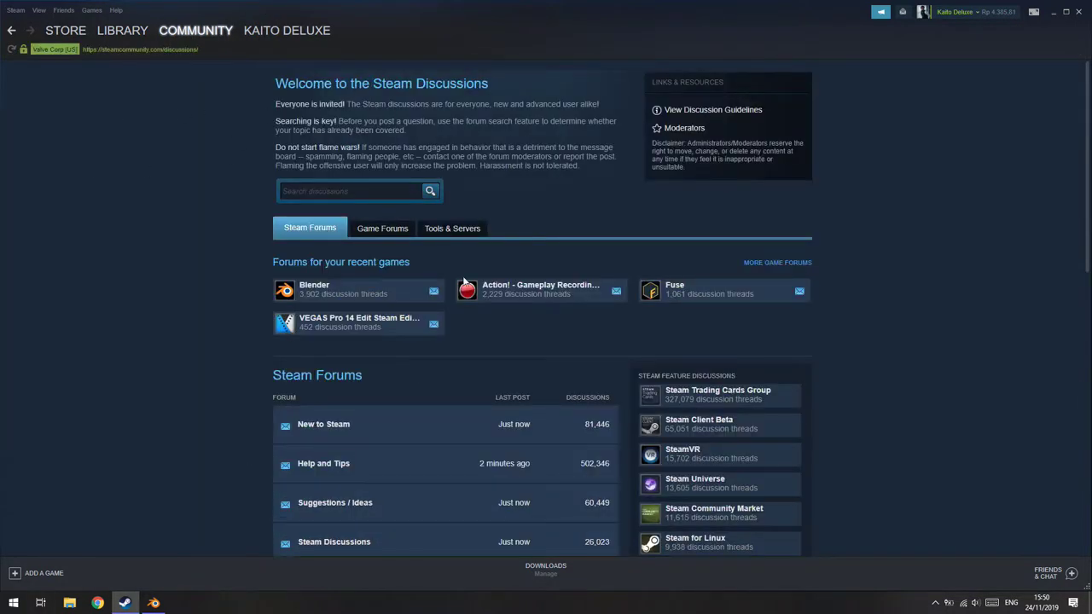
scroll(512, 341, "down", 3)
scroll(526, 378, "down", 2)
scroll(497, 290, "up", 1)
scroll(461, 325, "up", 3)
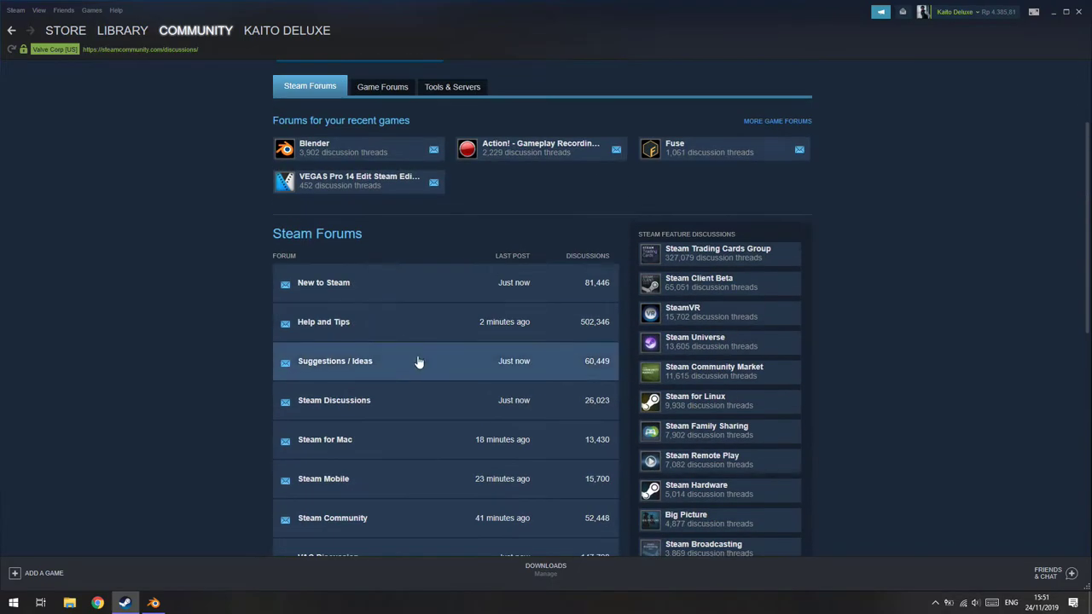
scroll(422, 305, "up", 2)
Step: Look through the Blender forum's discussion list, then close the Steam window
left_click(359, 290)
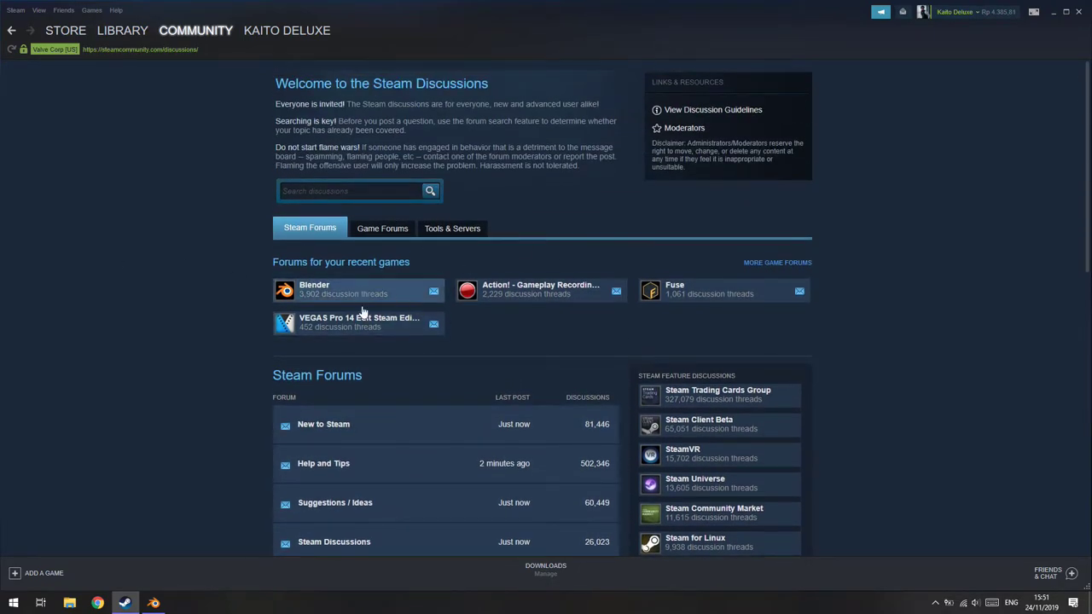
scroll(478, 281, "down", 1)
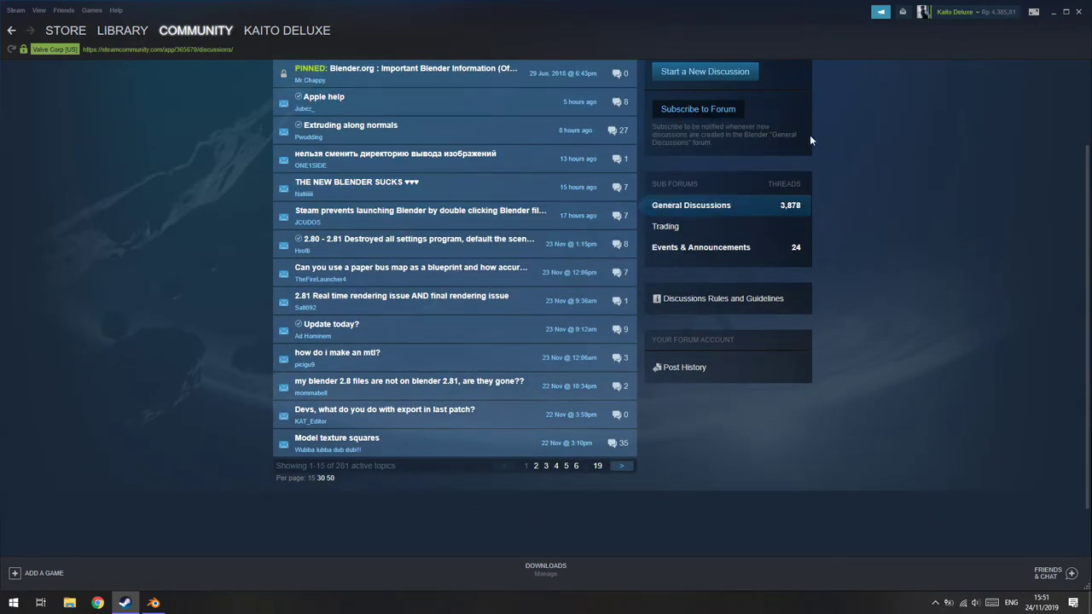
scroll(627, 269, "up", 1)
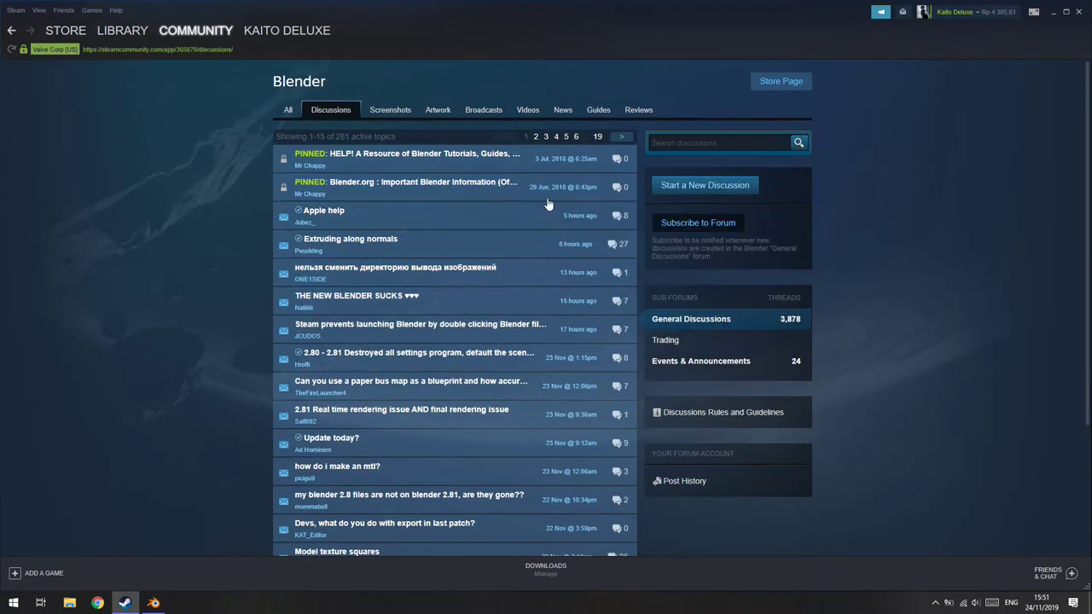
left_click(1078, 12)
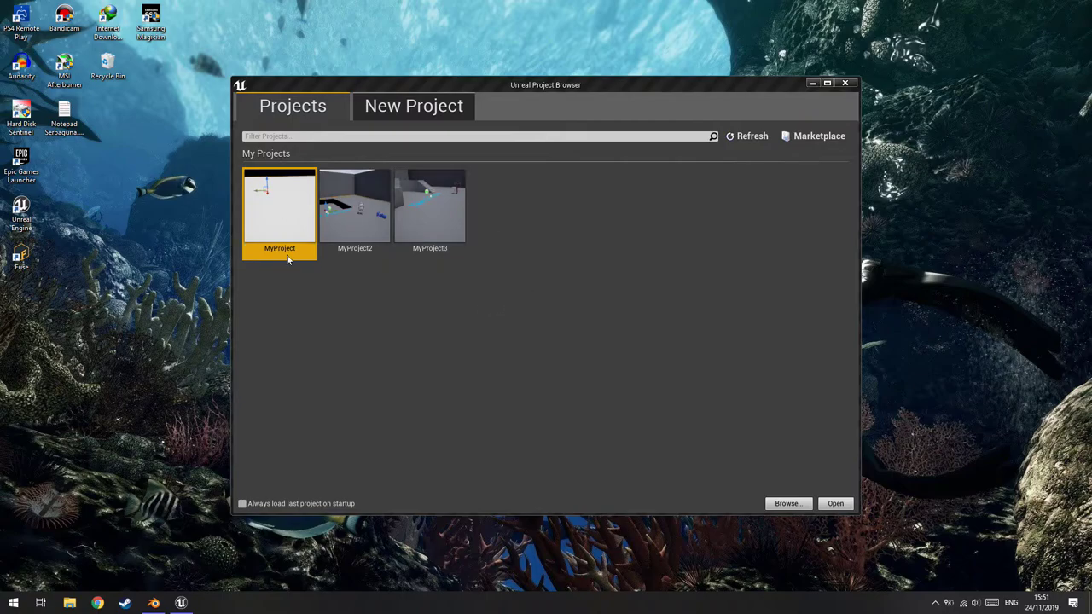
Step: Glance at the New Project templates, then open MyProject3 from the Projects list
left_click(415, 107)
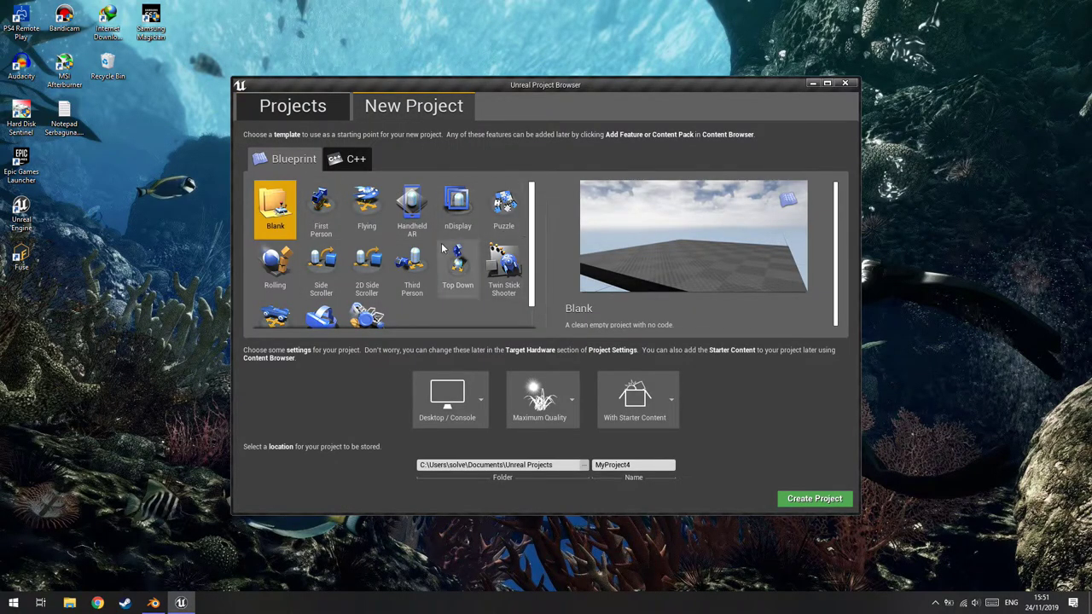
scroll(442, 247, "down", 1)
left_click(293, 118)
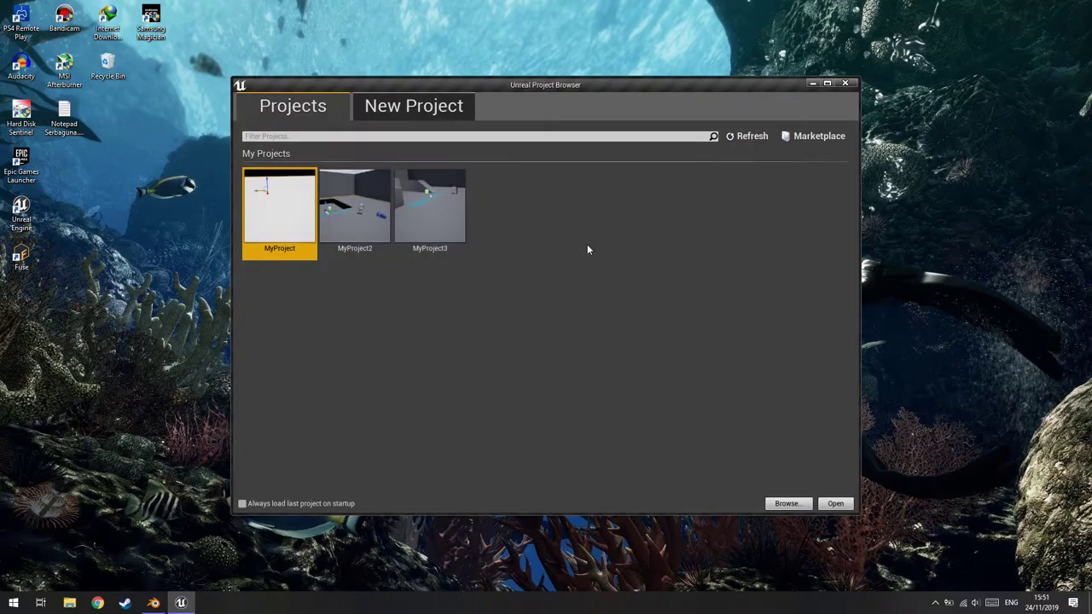
left_click(436, 231)
left_click(835, 503)
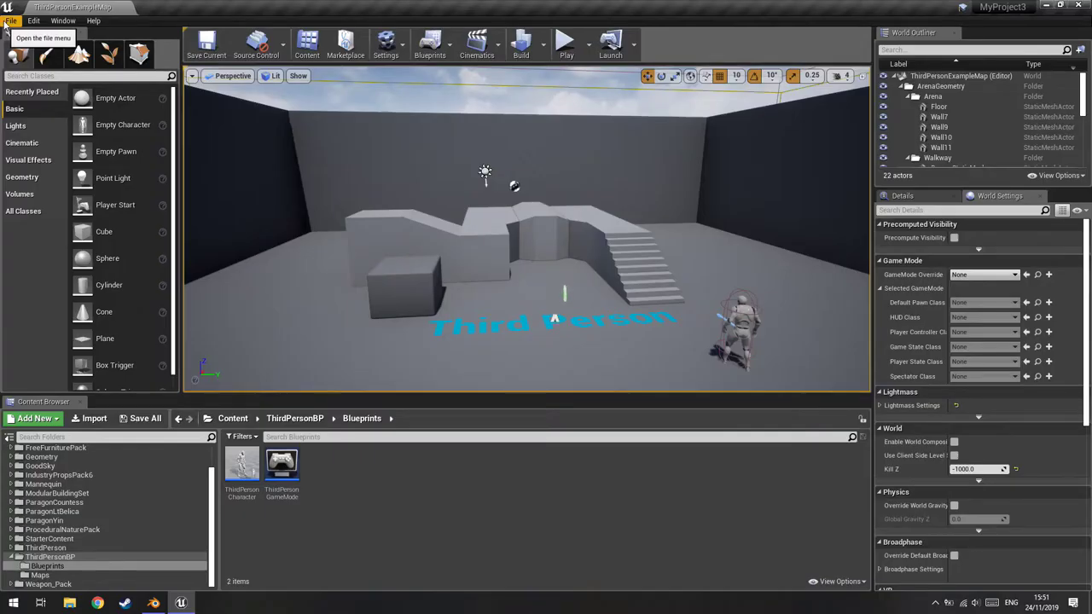
Step: Create a new Untitled level from the Default template
left_click(10, 21)
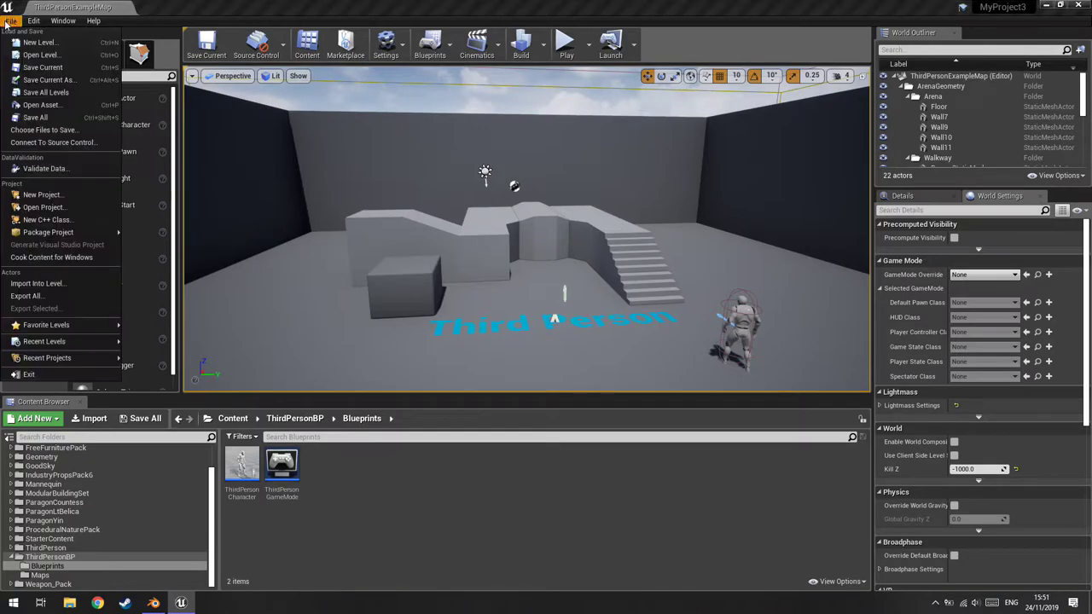
left_click(40, 42)
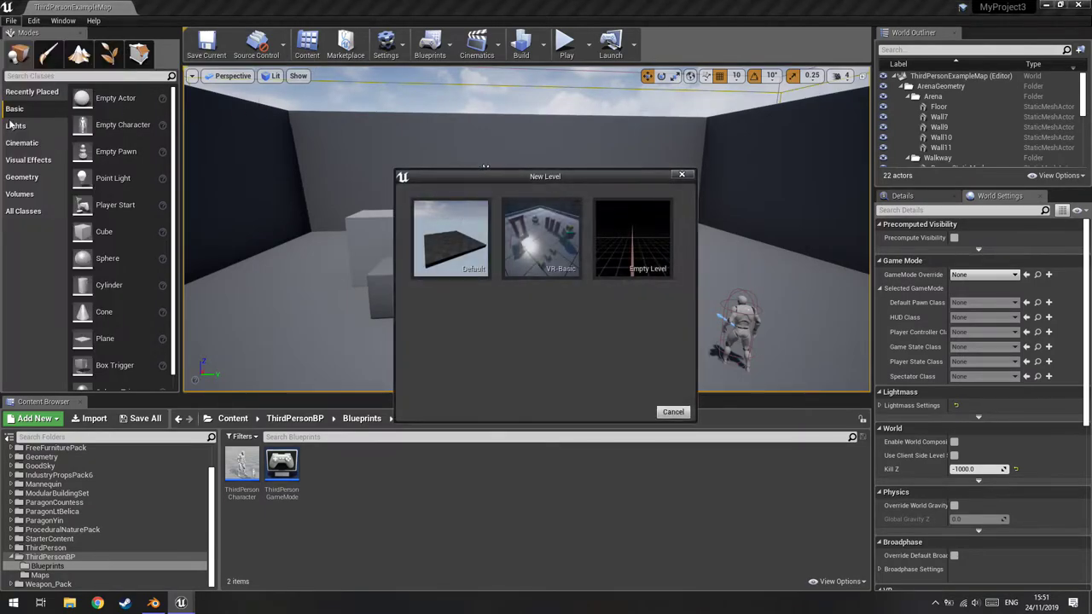
left_click(450, 239)
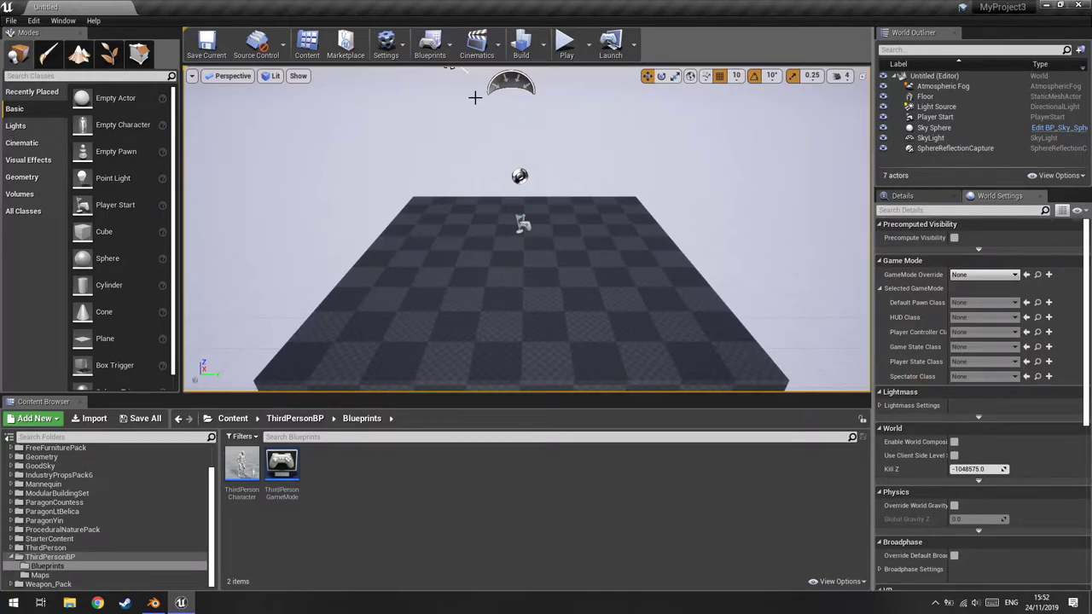
Step: Drag monkey.fbx from D:\Blender in File Explorer into the Content Browser's Blueprints folder
left_click(11, 19)
mouse_move(66, 233)
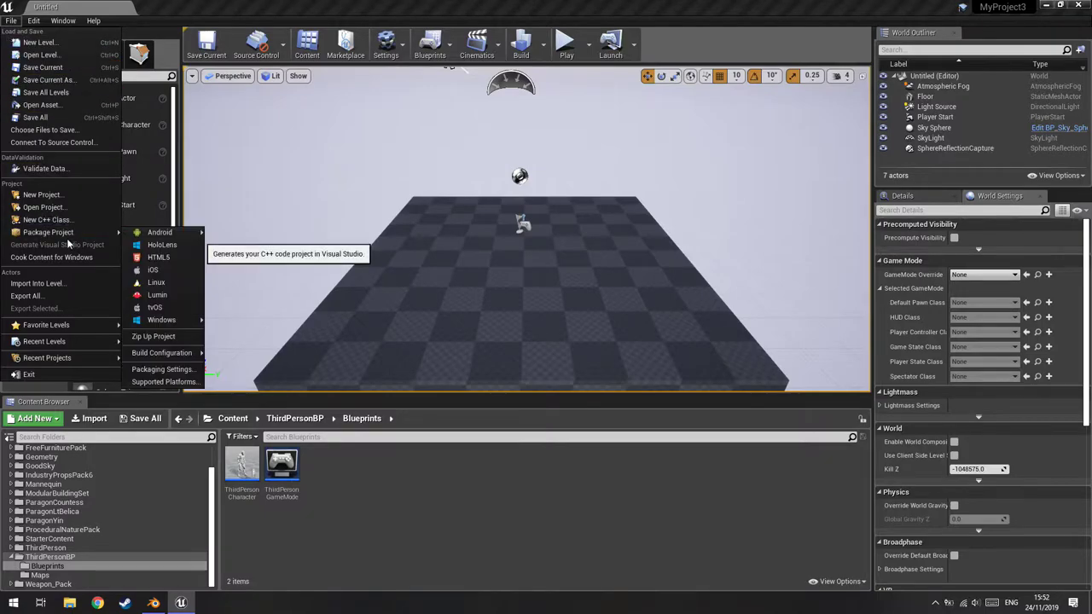
left_click(390, 516)
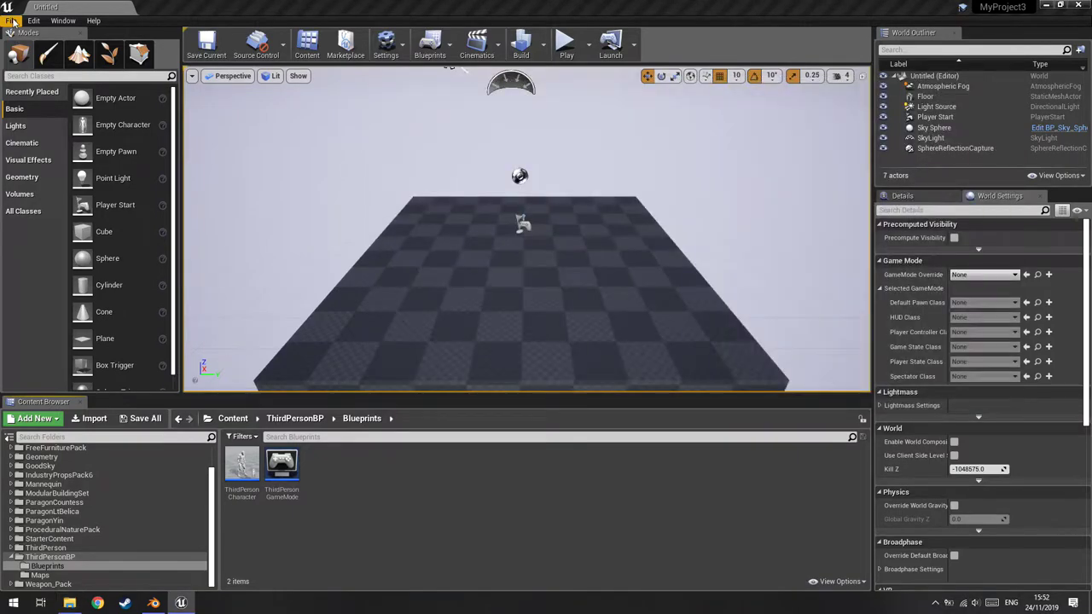
left_click(11, 20)
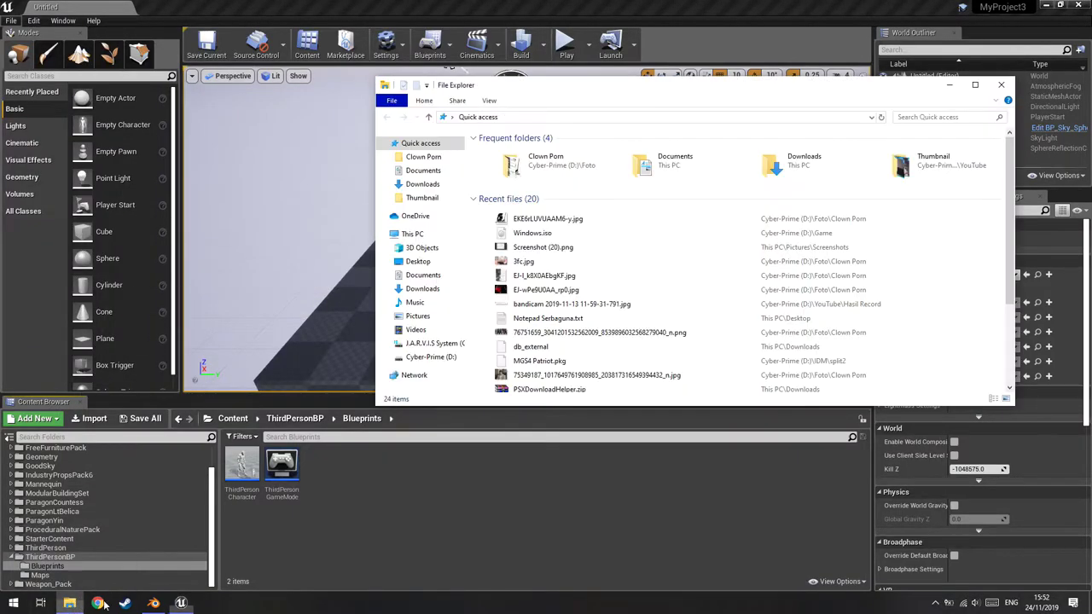
left_click(69, 603)
left_click(431, 356)
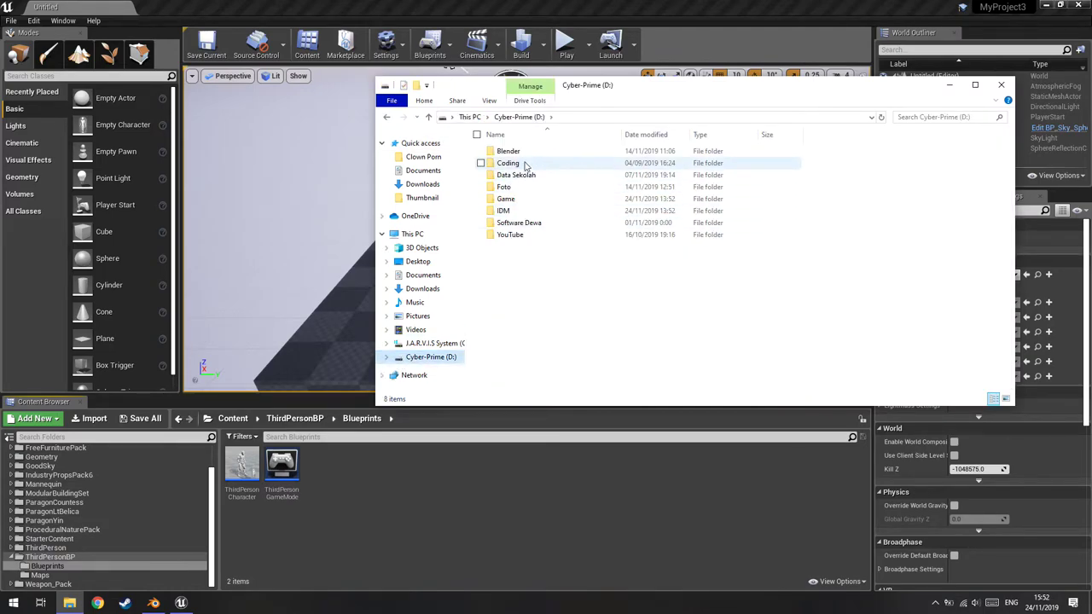
left_click(525, 175)
left_click(520, 164)
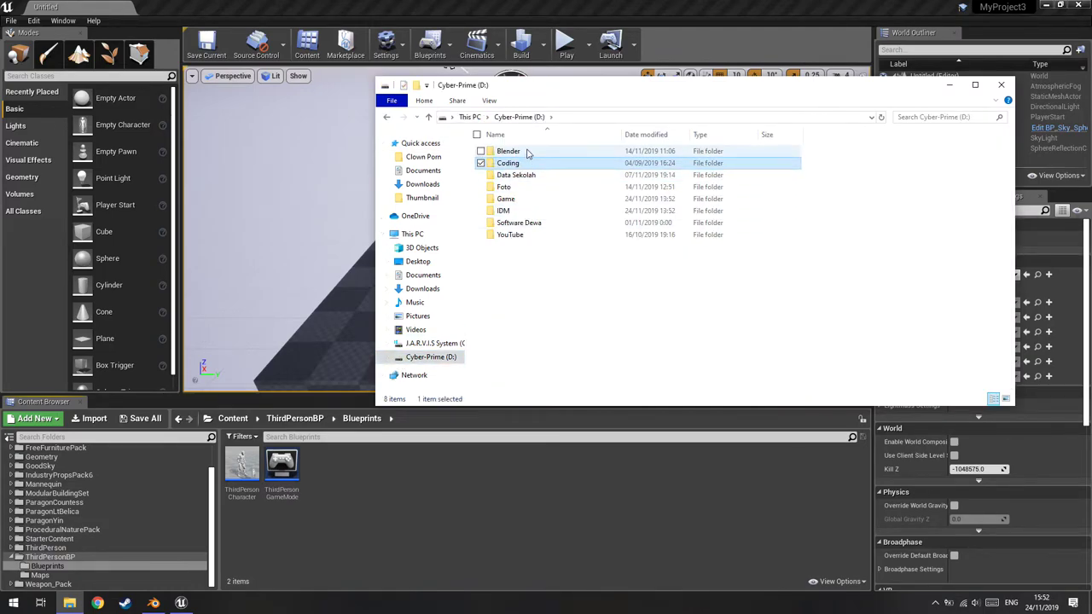
double_click(527, 151)
left_click(516, 314)
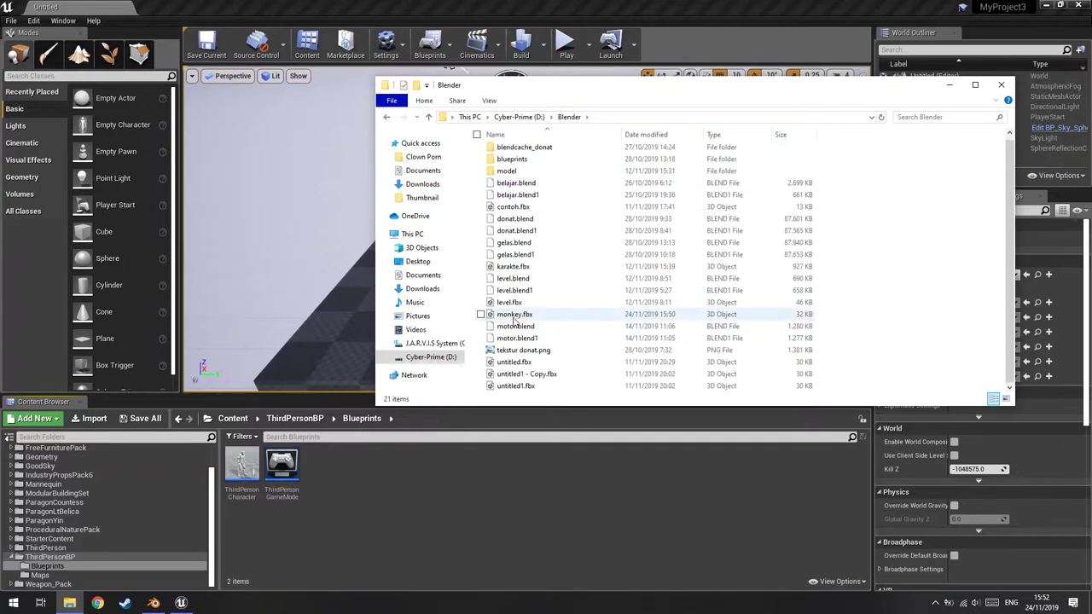
left_click_drag(348, 493, 369, 524)
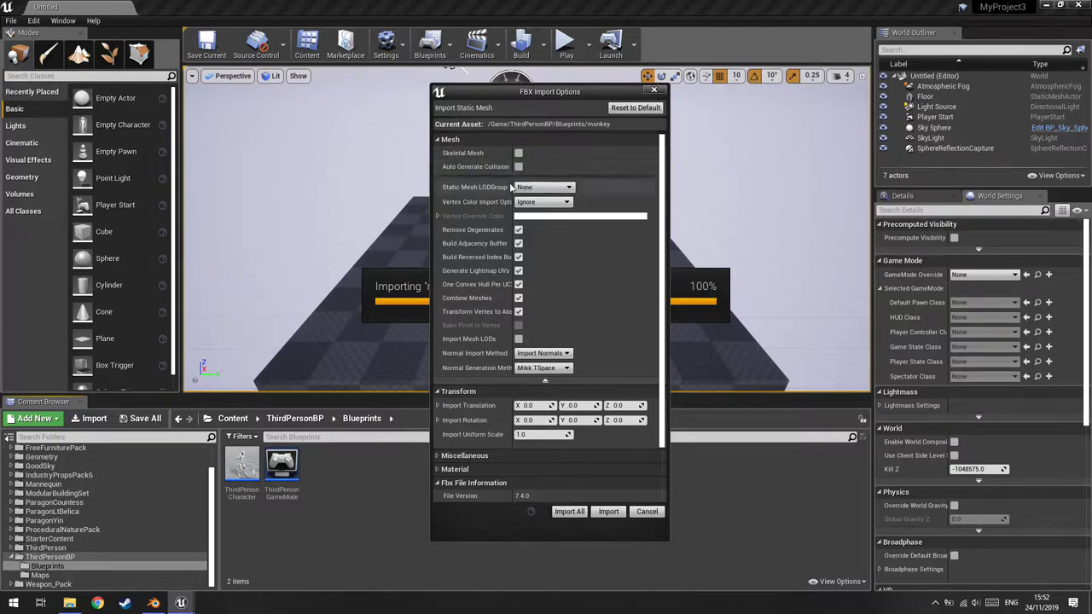
Step: Import monkey as a static mesh and place it on the checkerboard floor
left_click(608, 511)
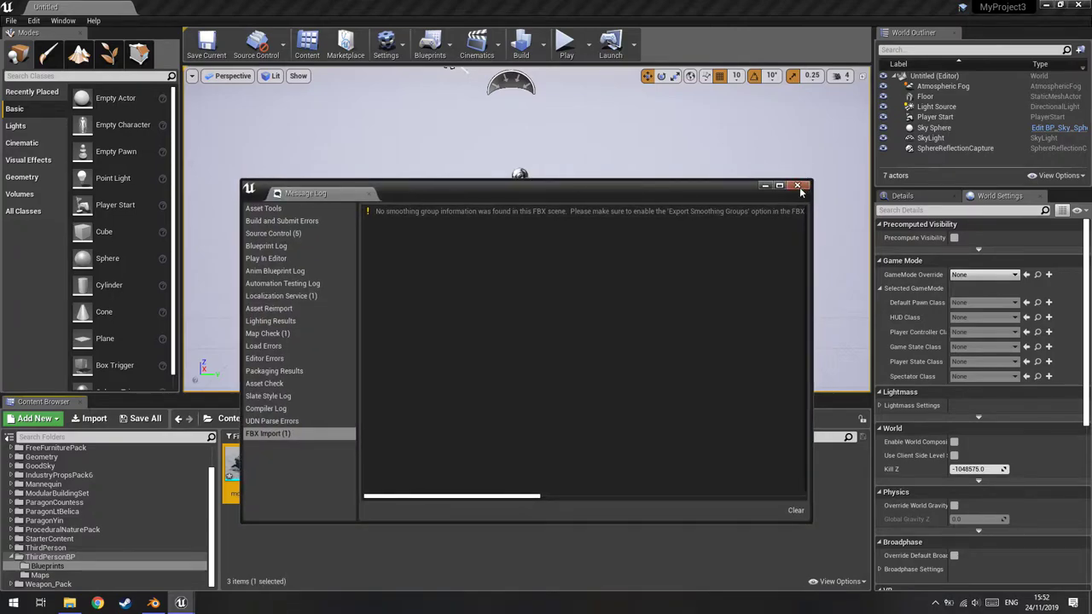
left_click(797, 186)
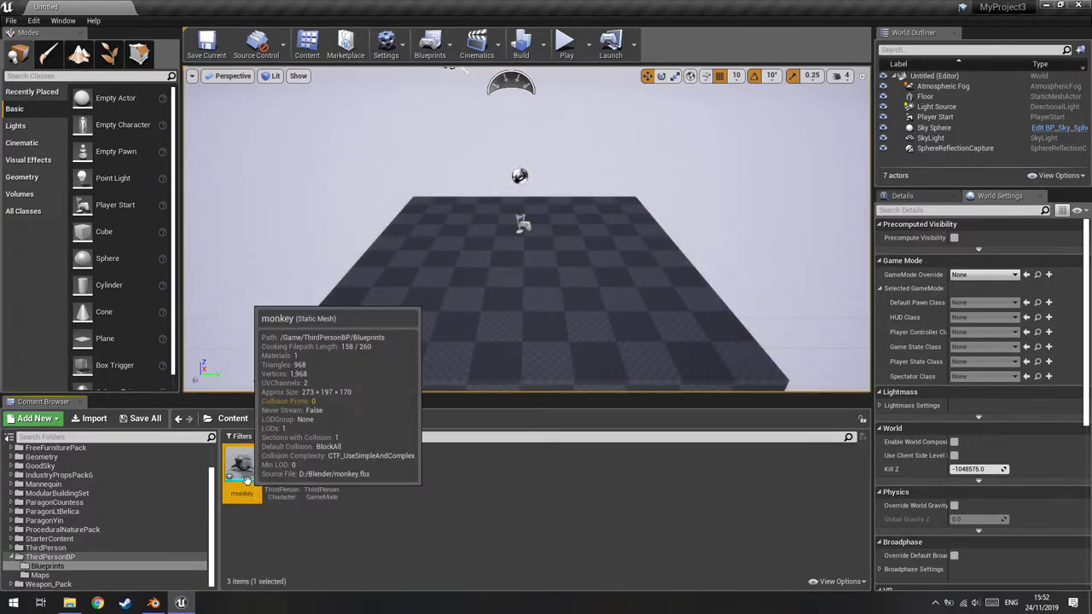
left_click_drag(259, 463, 527, 266)
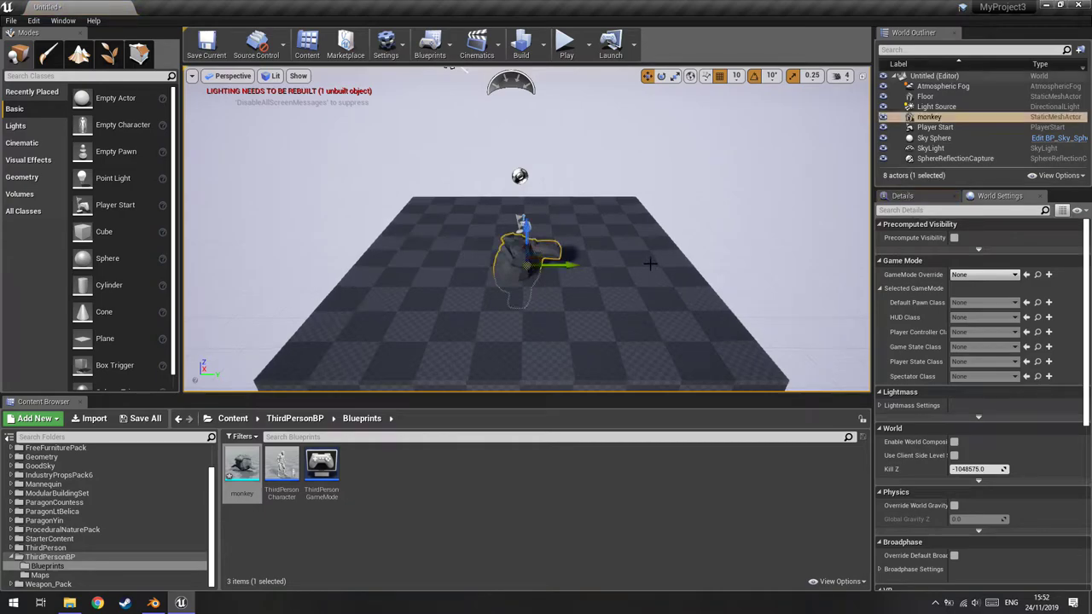
scroll(627, 279, "up", 2)
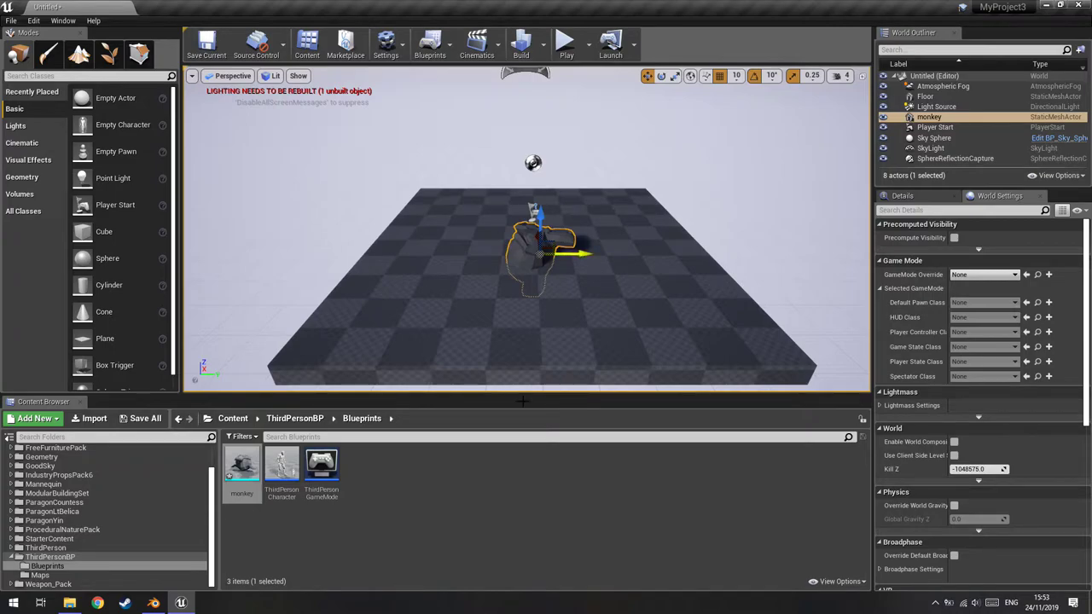
Step: Compare with the Suzanne model in Blender, then raise the monkey actor higher
left_click(153, 603)
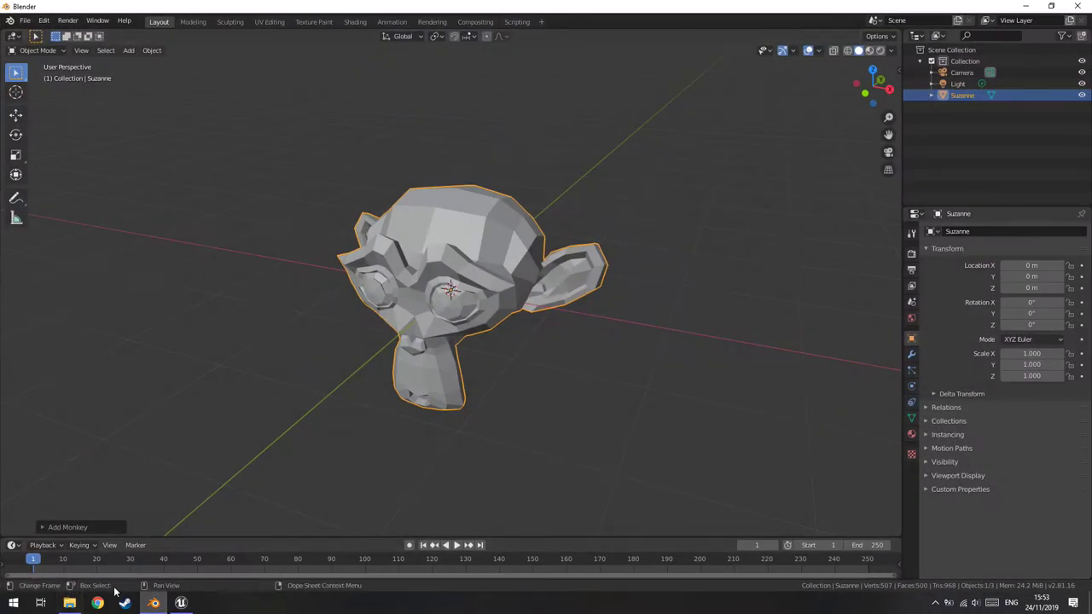
left_click(180, 603)
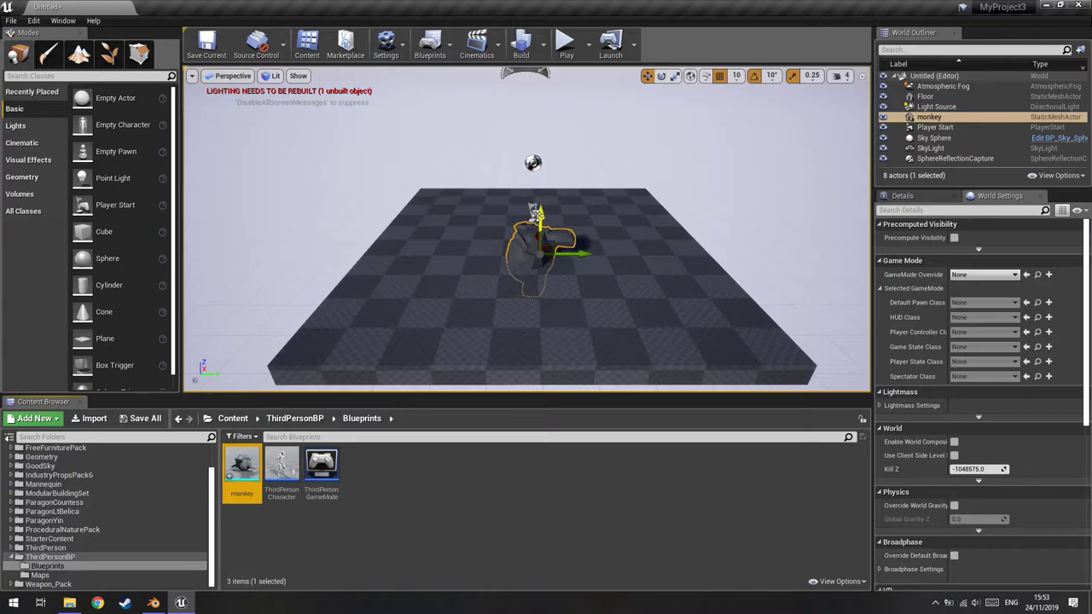
left_click_drag(536, 212, 545, 186)
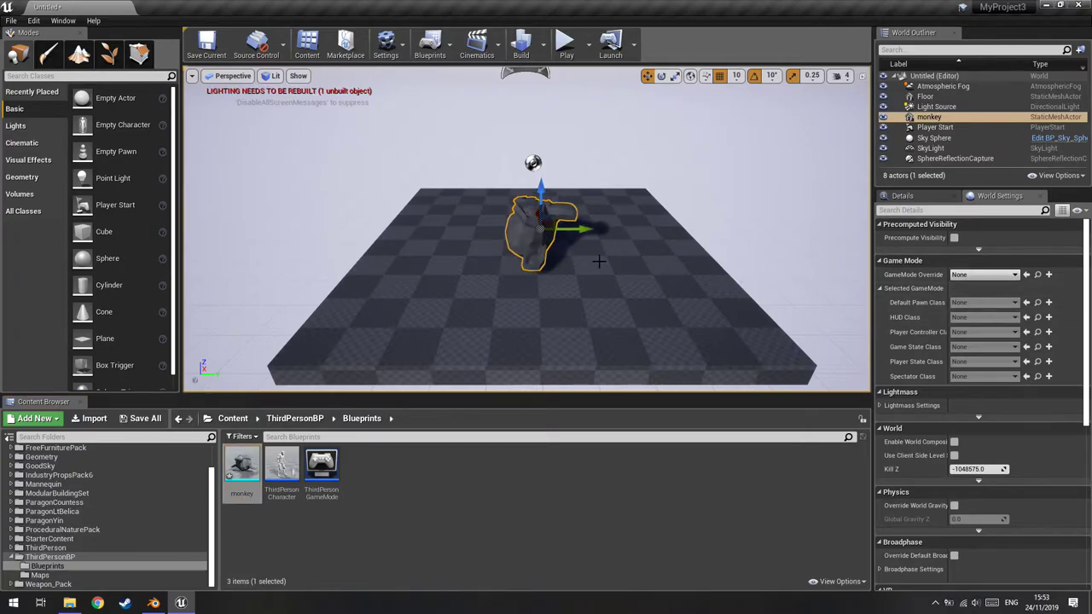
Step: Rotate the monkey to 90, 0, 90 and lift it to Z 190, viewing it closer
left_click(902, 195)
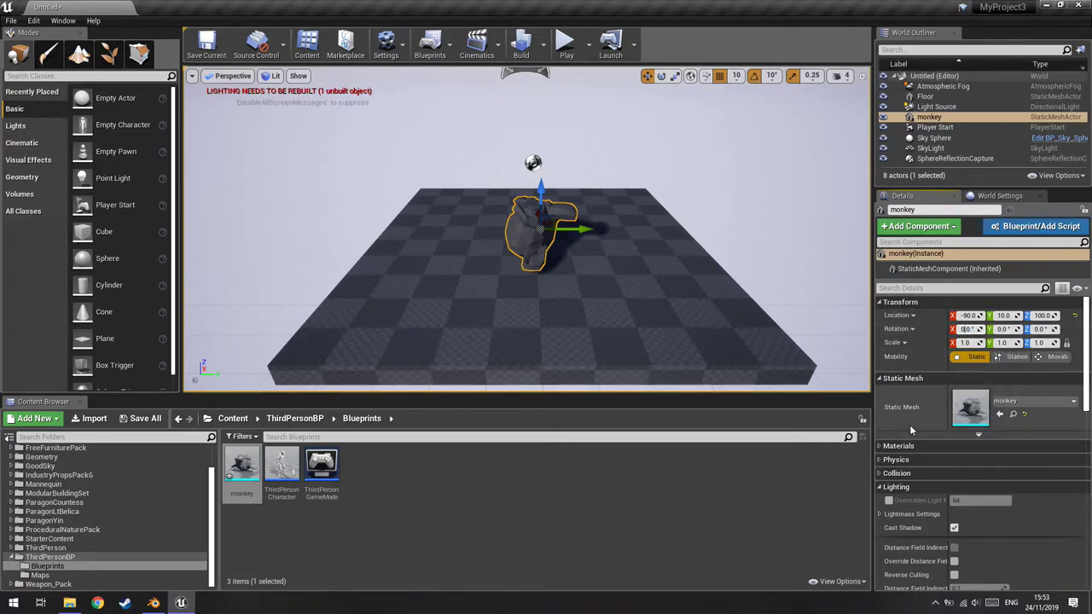
type("90")
key("Return")
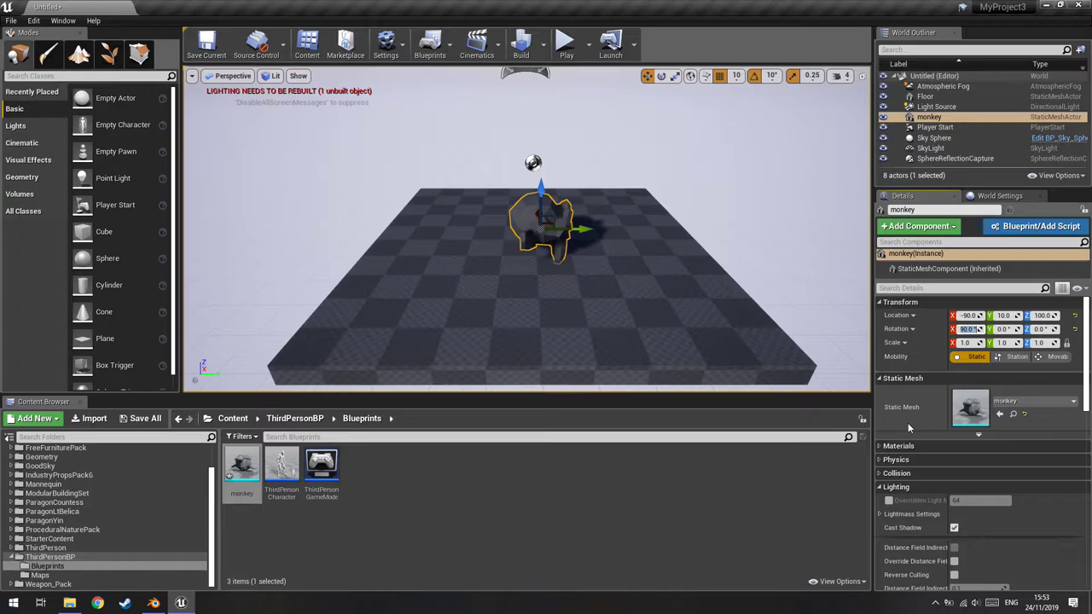
left_click(1004, 329)
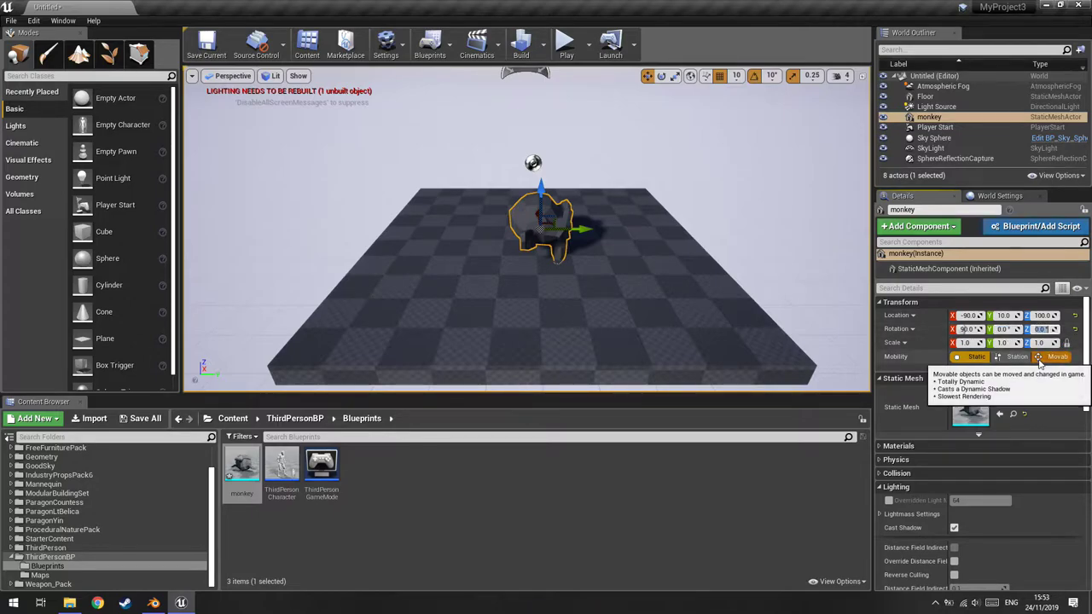
left_click(1047, 328)
type("180")
type("90")
key("Return")
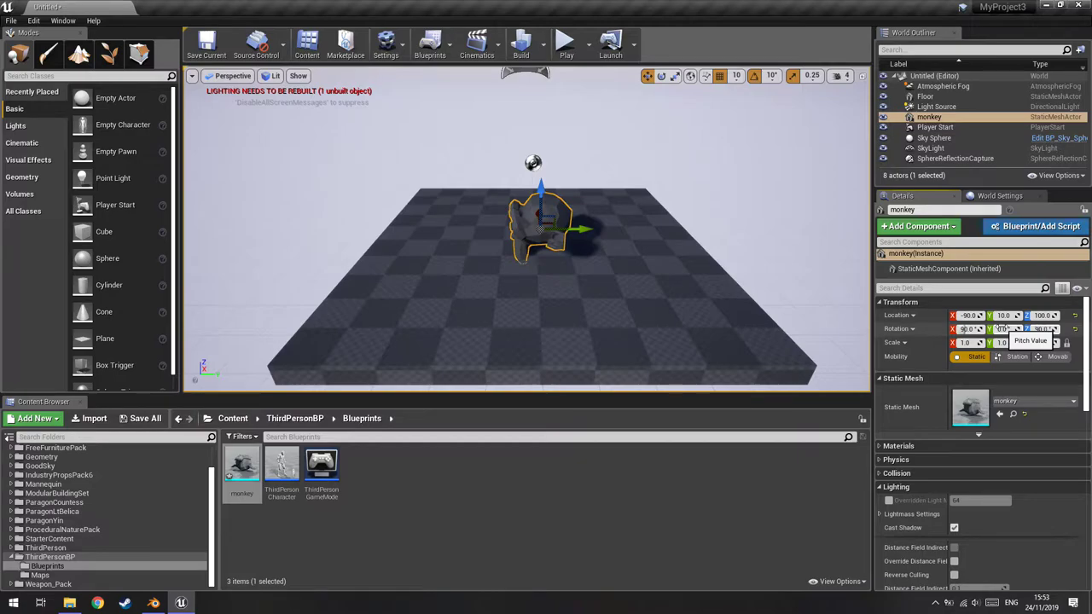
key("Return")
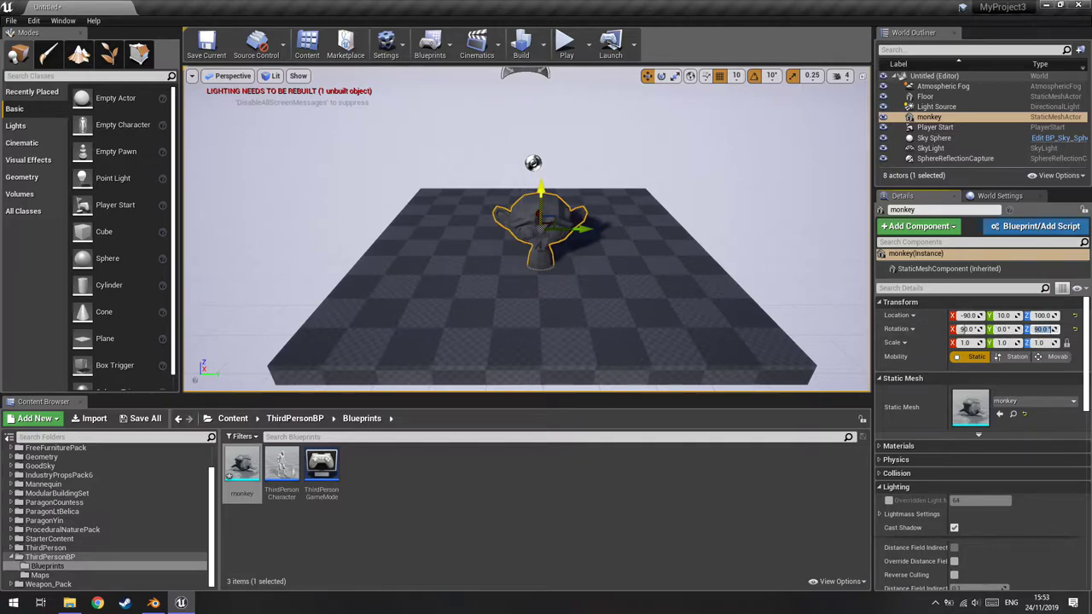
left_click_drag(540, 191, 553, 159)
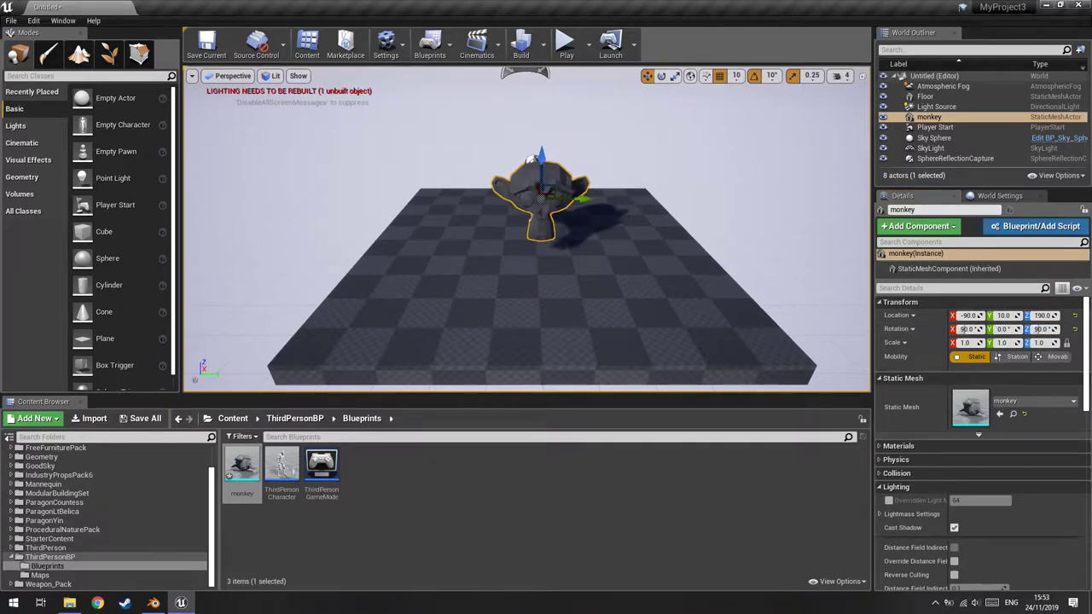
mouse_move(707, 166)
right_mouse_down()
mouse_move(546, 256)
mouse_move(597, 256)
mouse_move(529, 256)
mouse_move(704, 170)
right_mouse_up()
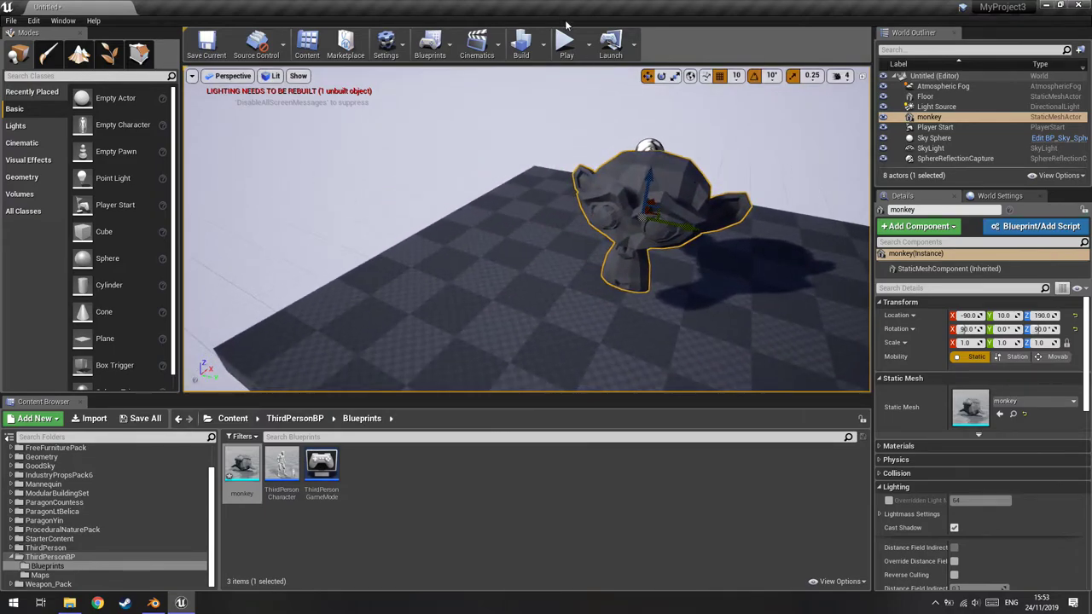
left_click(566, 51)
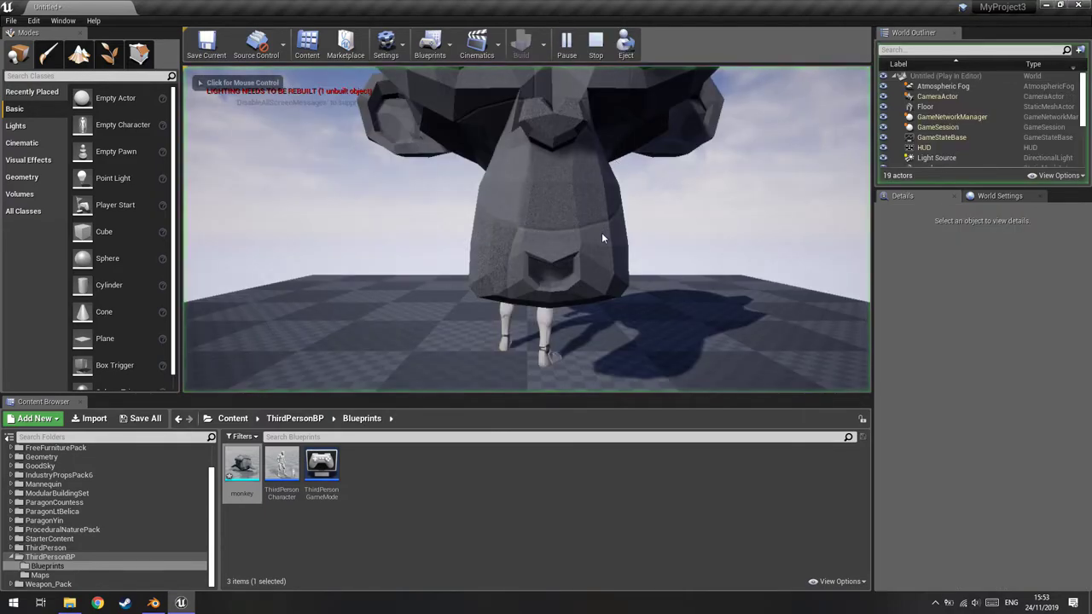
left_click(719, 335)
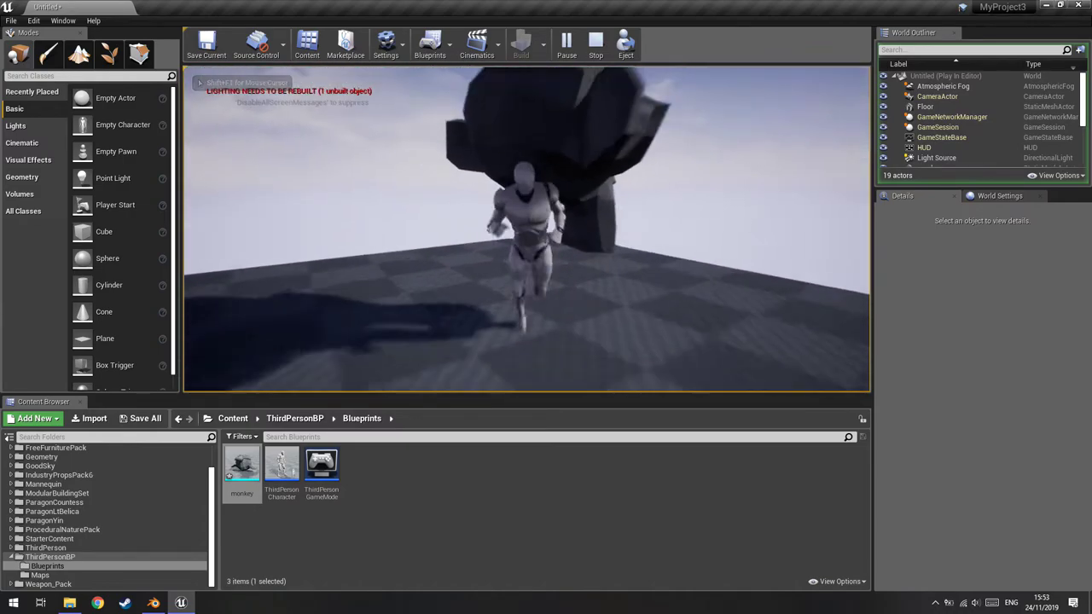
key("w")
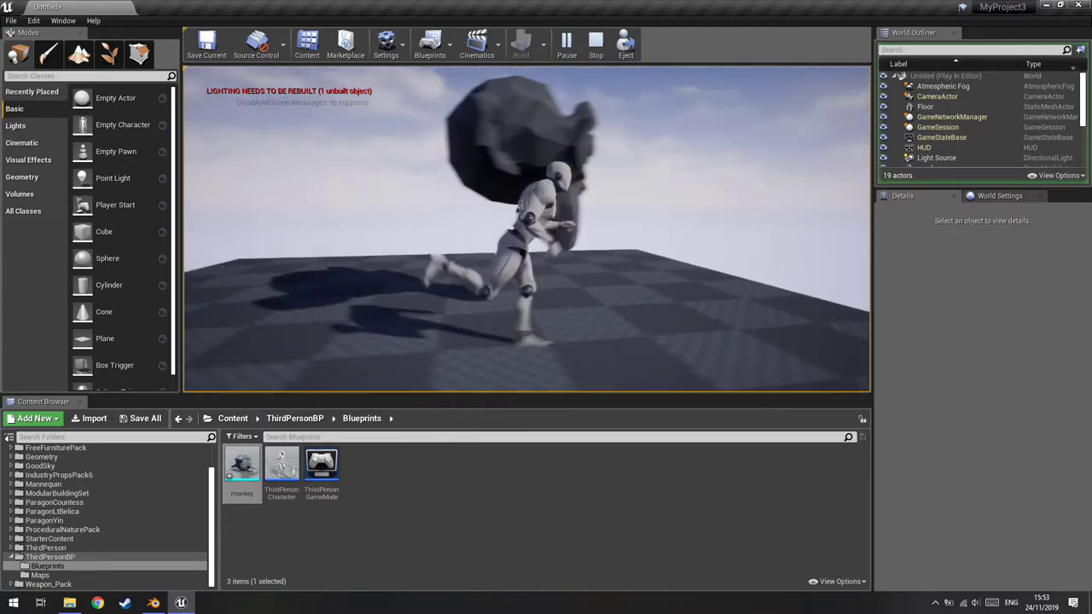
key("w")
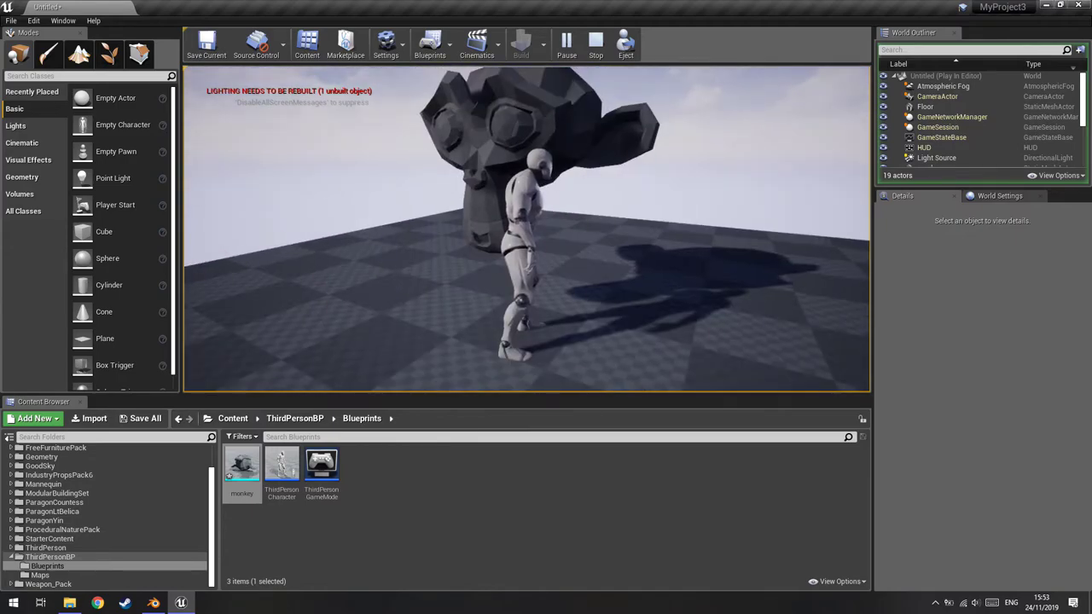
key("w")
key("w")
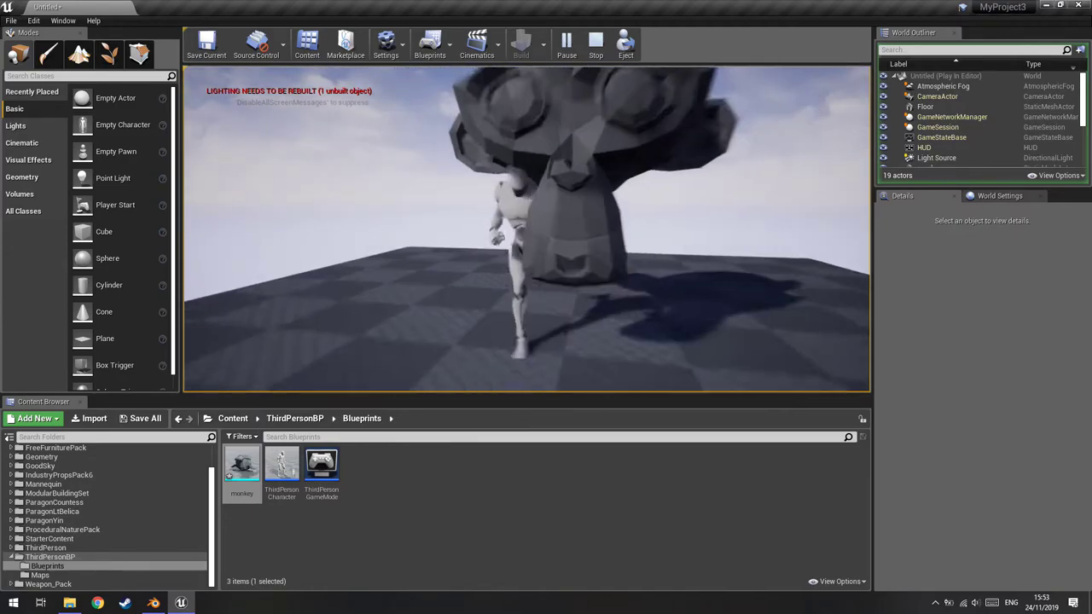
key("w")
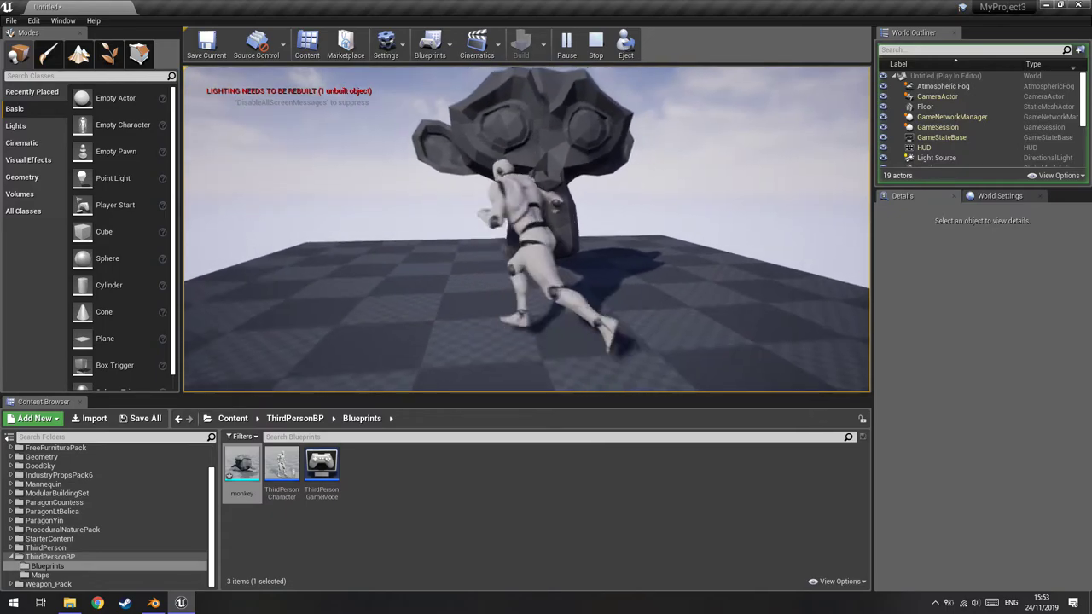
key("s")
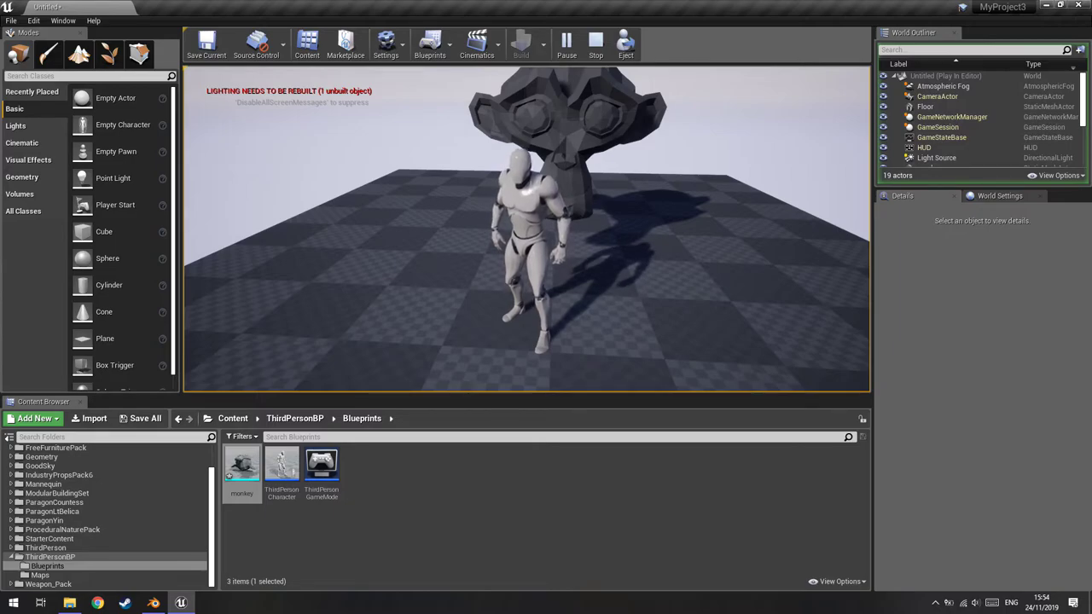
key("w")
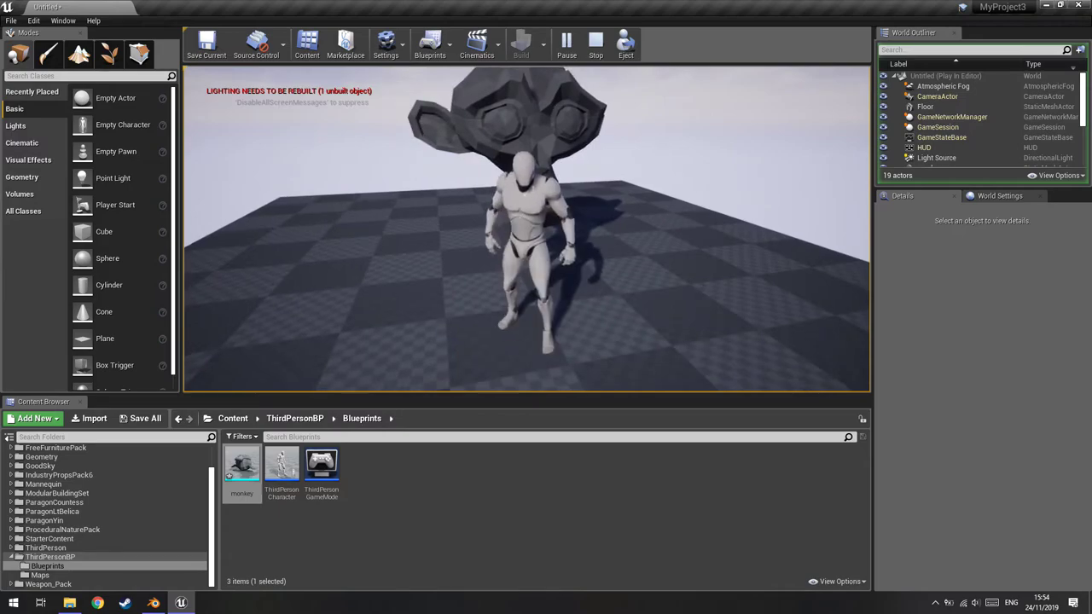
key("Escape")
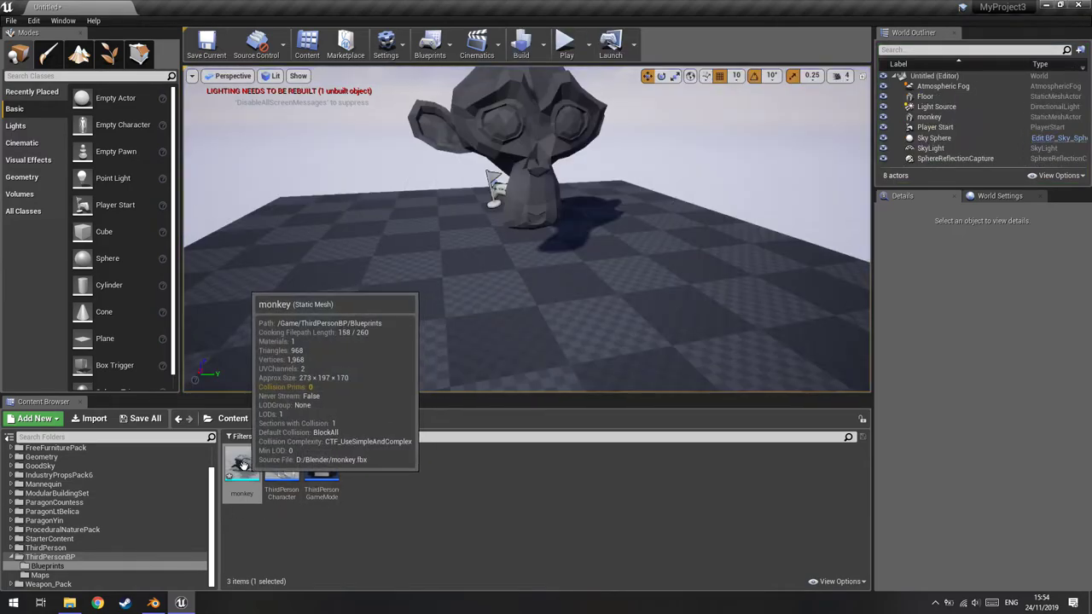
Step: Open the monkey static mesh in its mesh editor and bring up the Collision menu
double_click(242, 464)
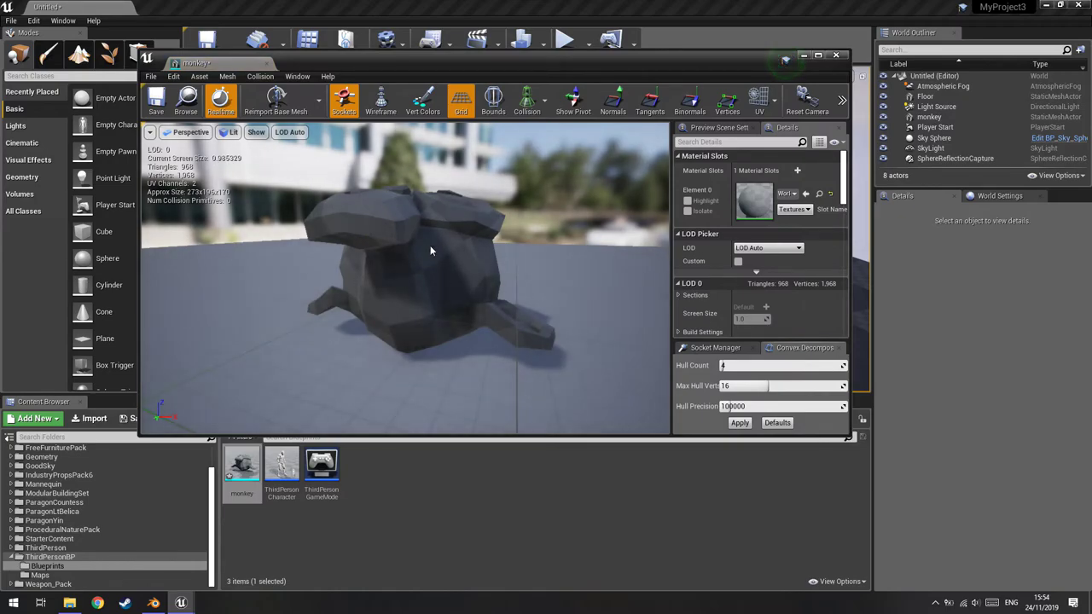
left_click(262, 77)
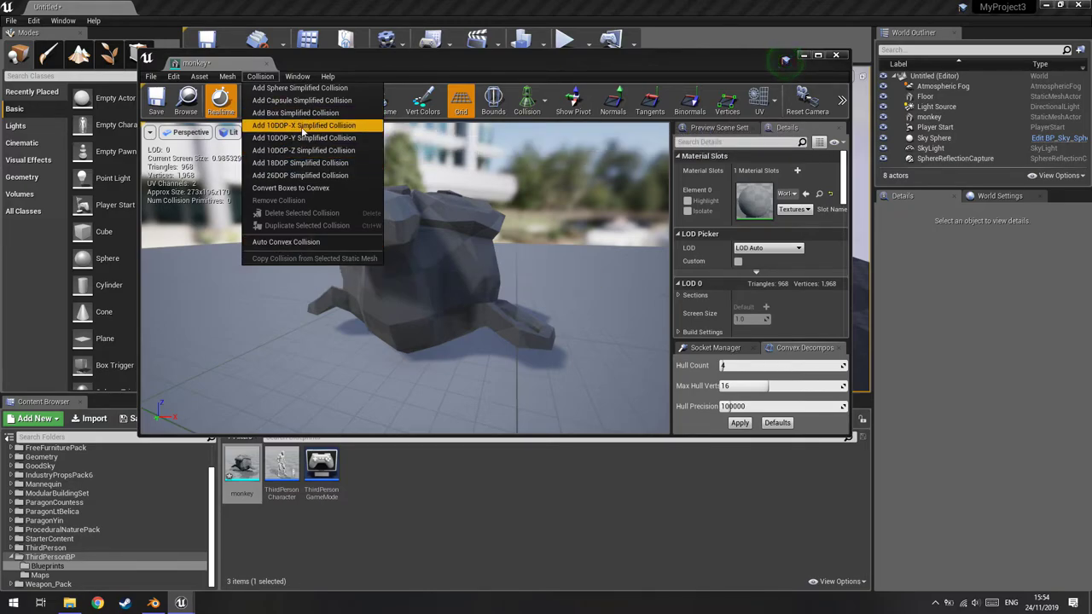
Step: Generate auto convex collision with Hull Count 33 and Max Hull Verts 20, then close the mesh editor
left_click(285, 243)
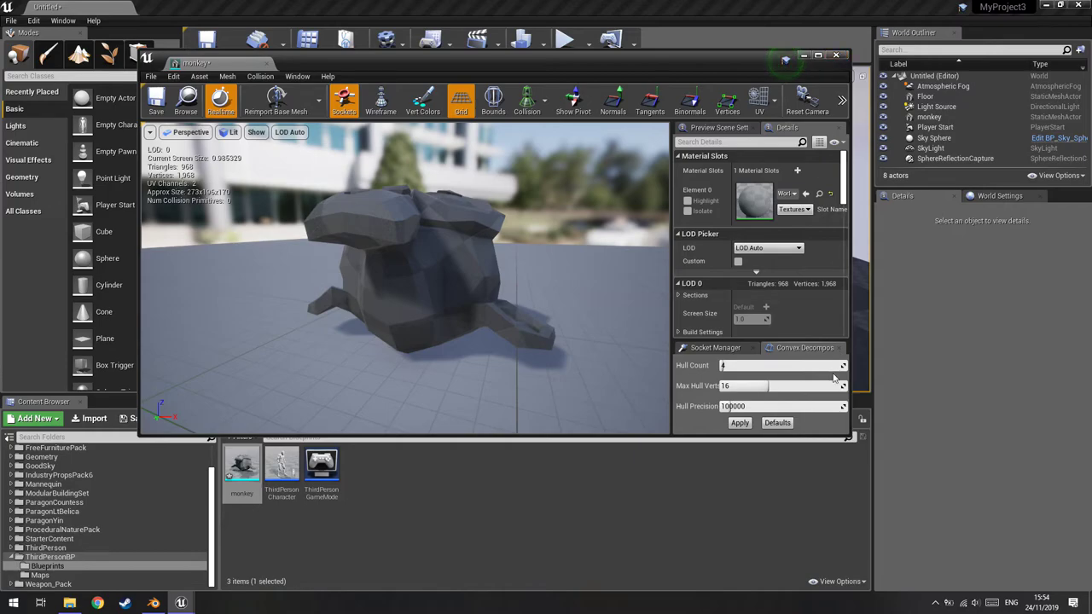
left_click_drag(731, 367, 744, 367)
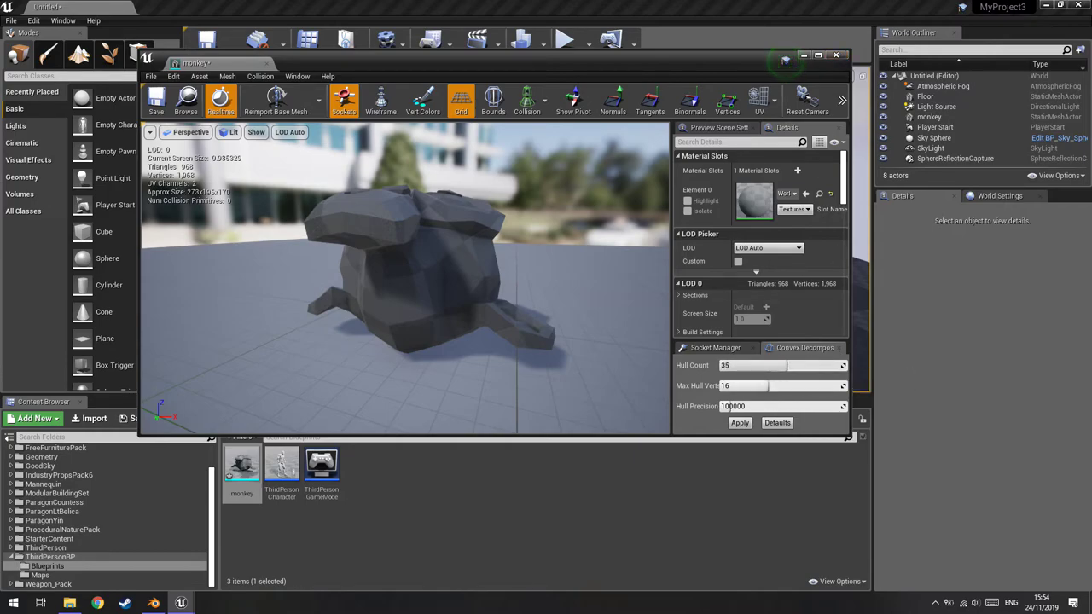
left_click_drag(771, 389, 774, 388)
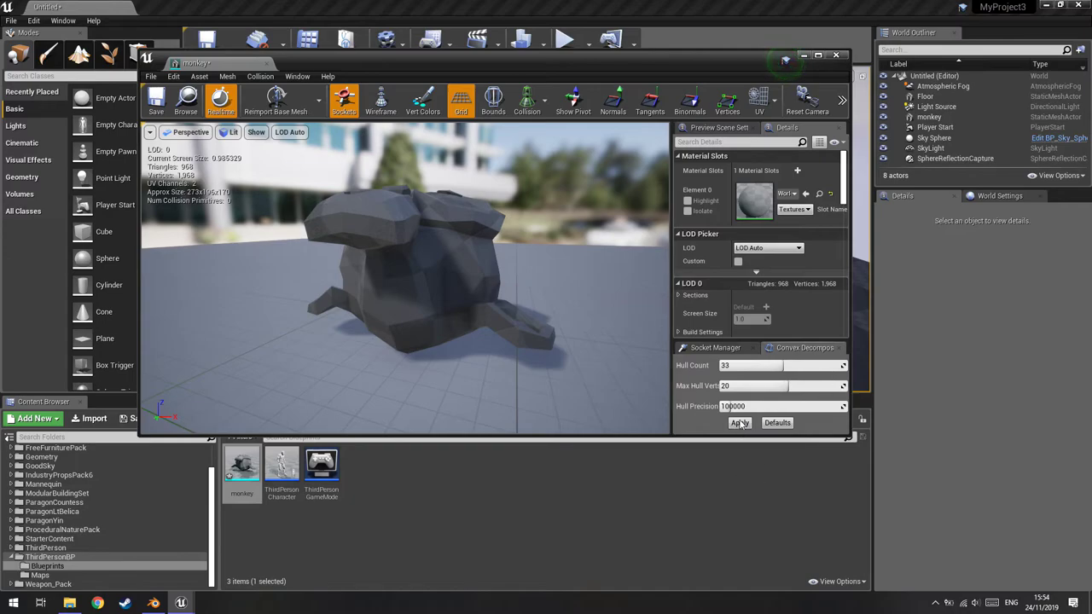
left_click(740, 424)
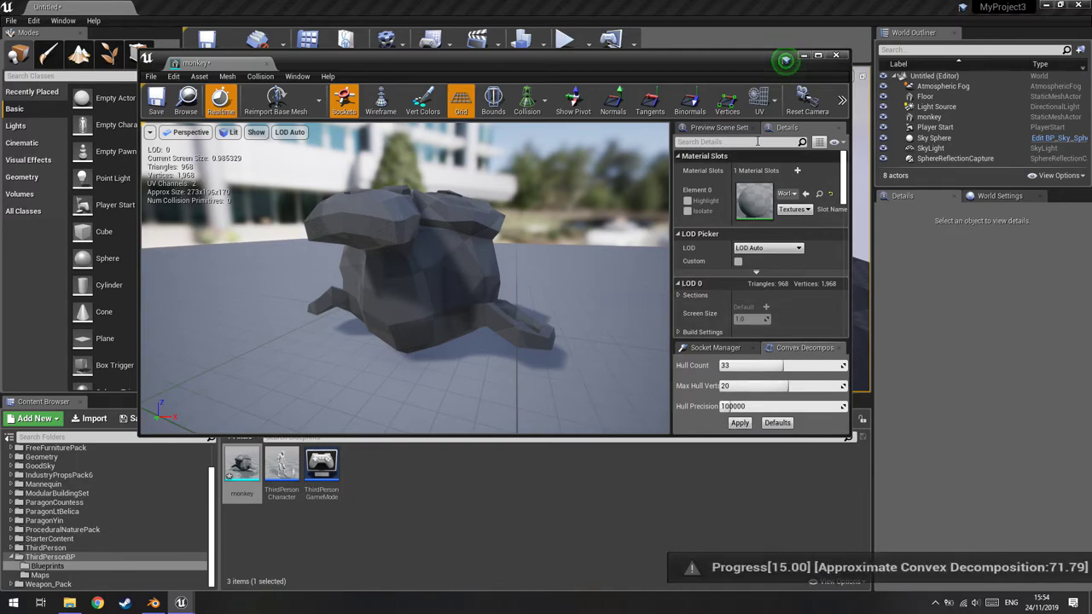
left_click(838, 58)
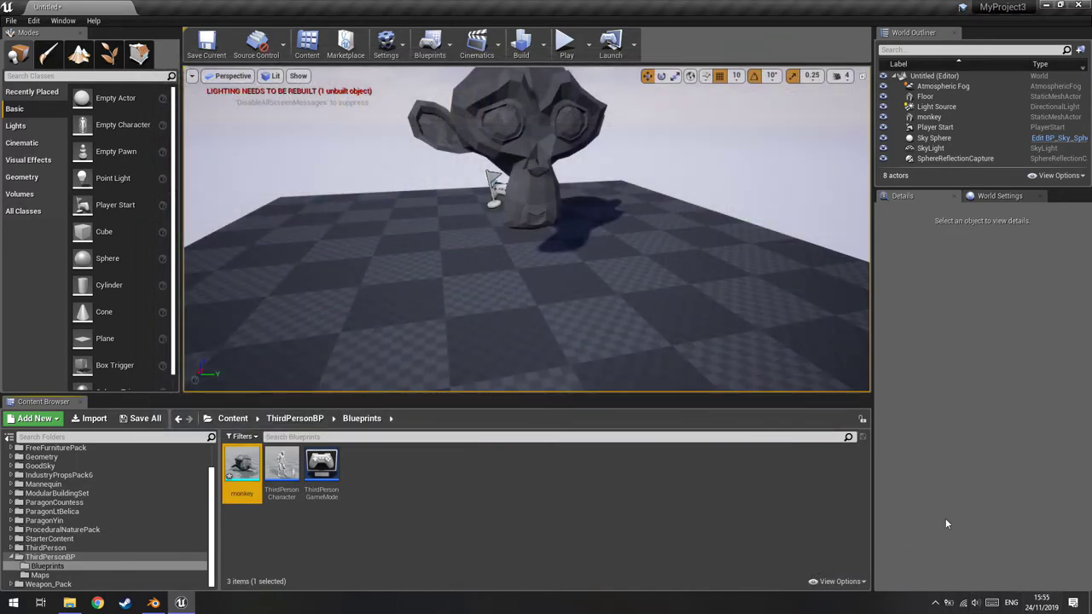
Step: Test-play the level briefly, build it, then test-play and stop again
key("alt+p")
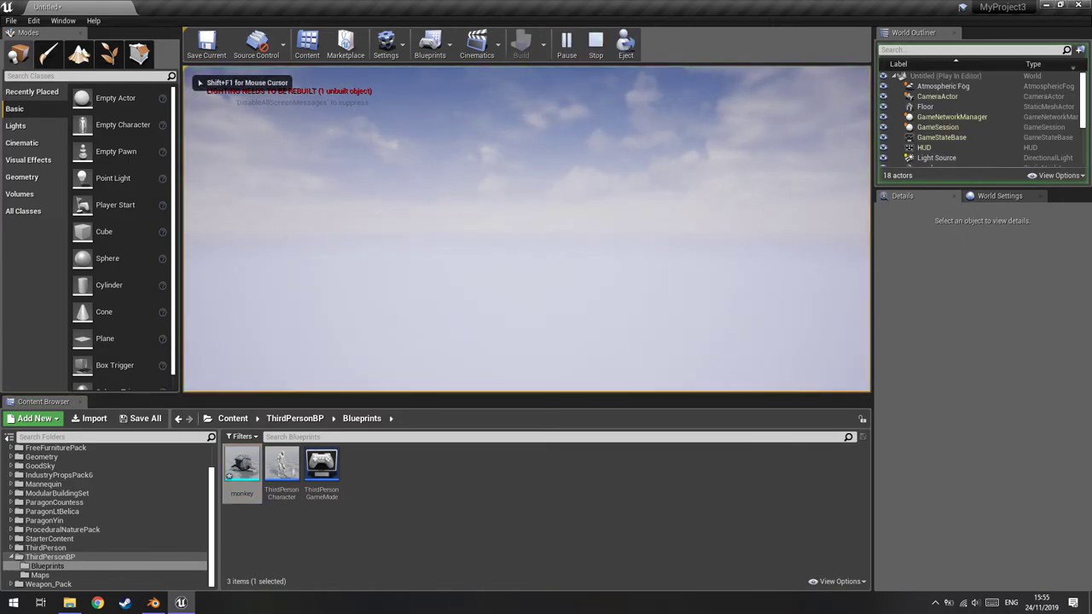
key("Escape")
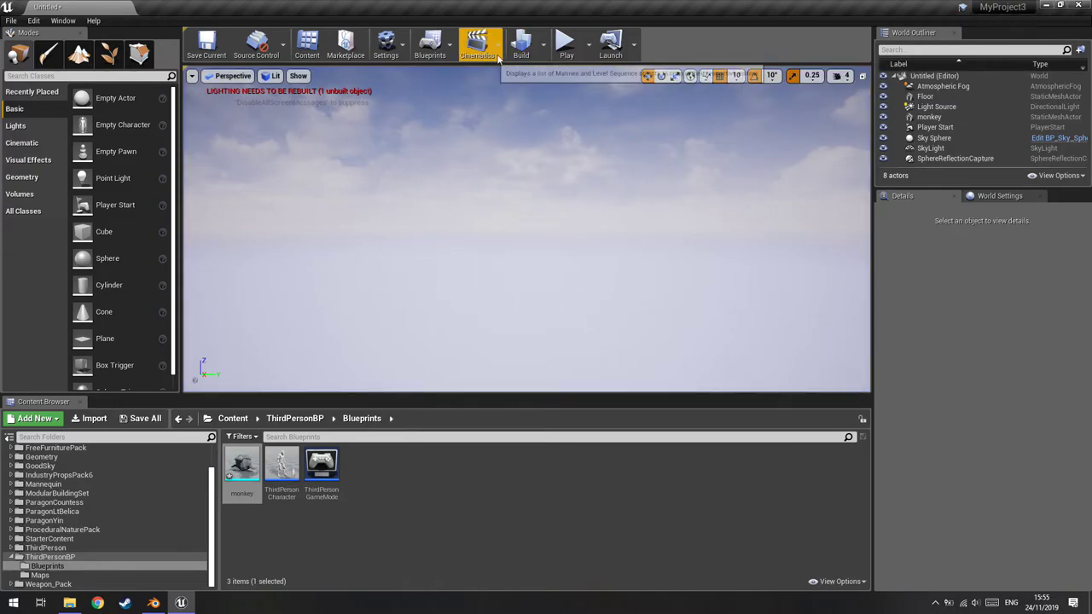
left_click(521, 45)
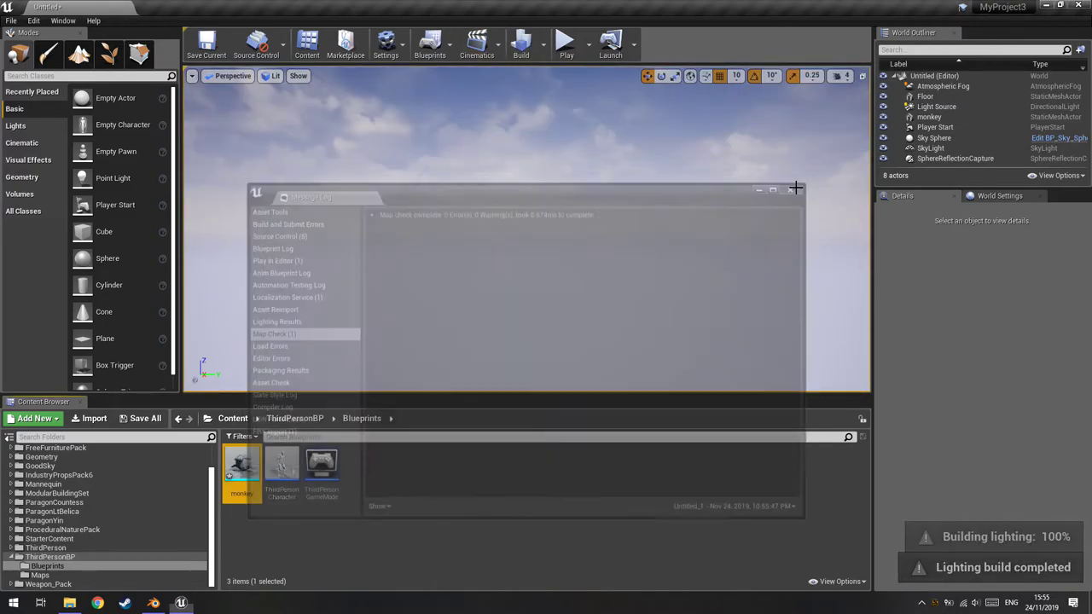
left_click(564, 43)
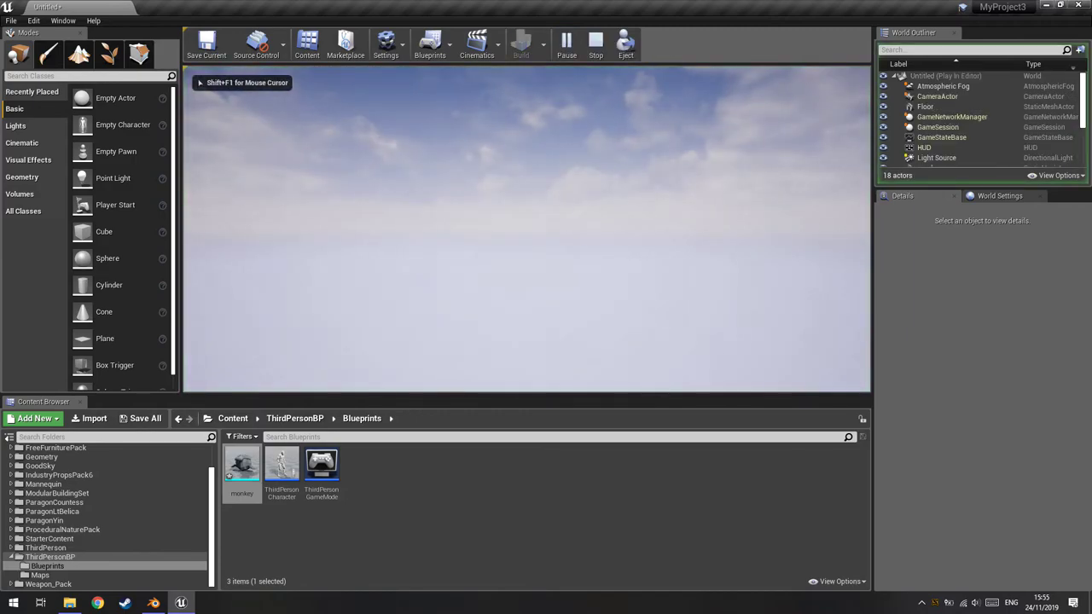
key("Escape")
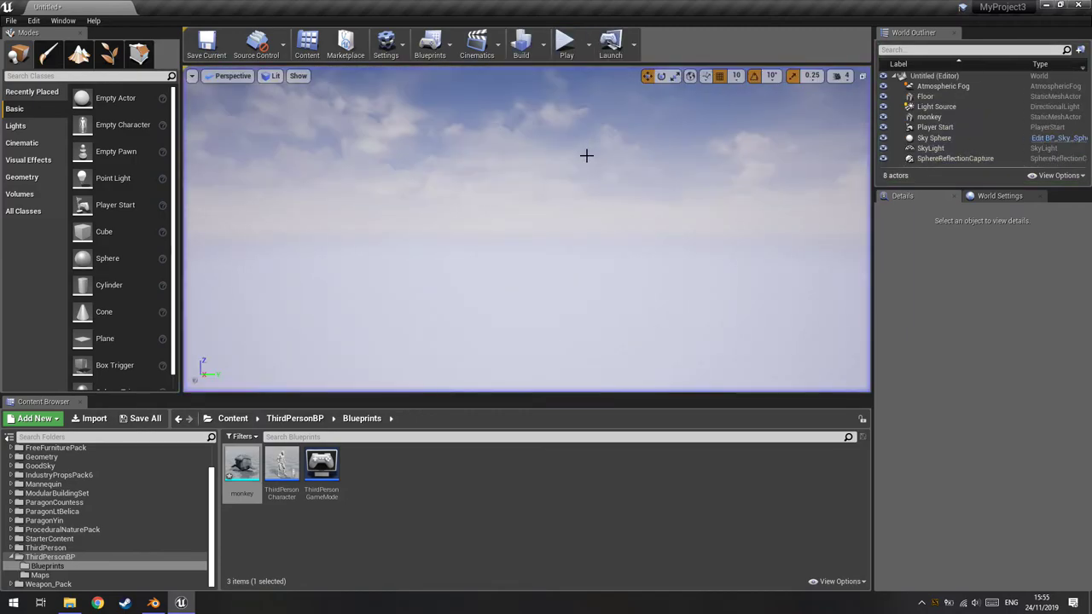
Step: Frame the monkey on the checkered floor, select the monkey mesh, and start Play mode
scroll(599, 247, "down", 3)
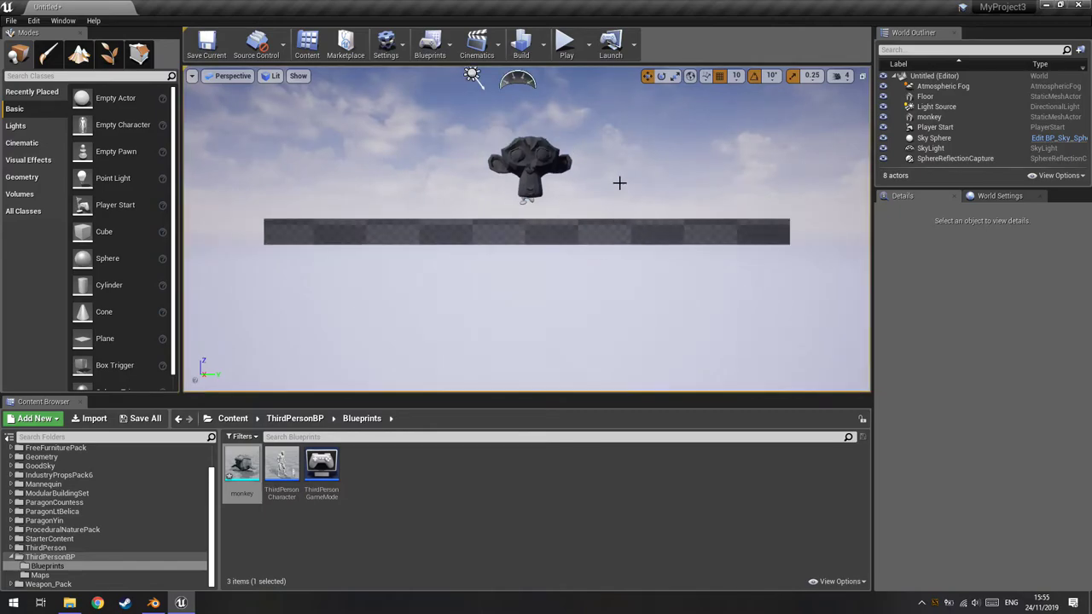
middle_click_drag(619, 182, 619, 205)
right_click_drag(619, 205, 620, 136)
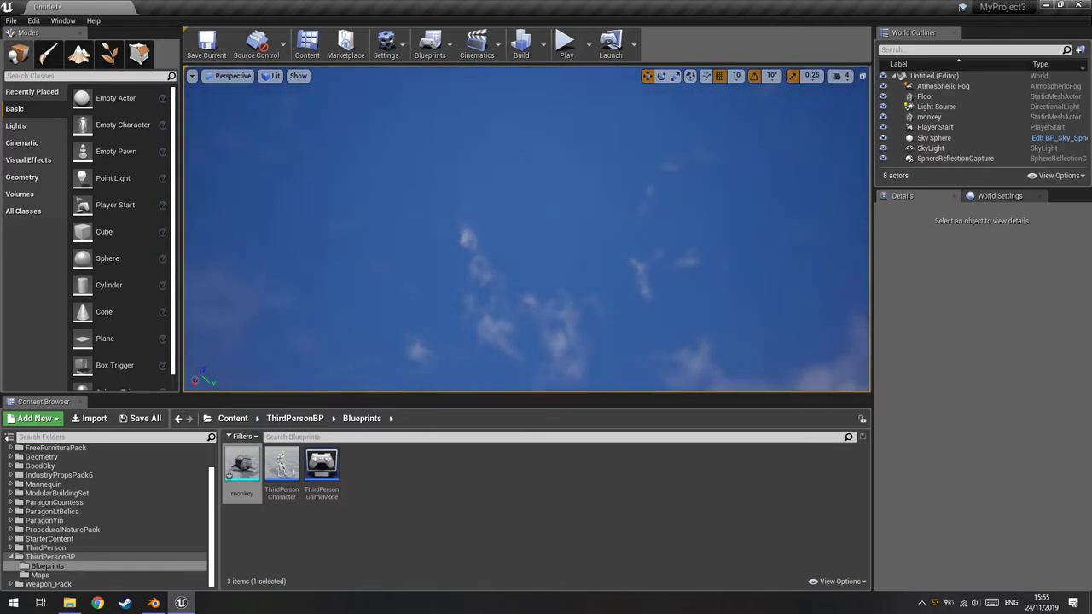
right_click_drag(677, 170, 611, 180)
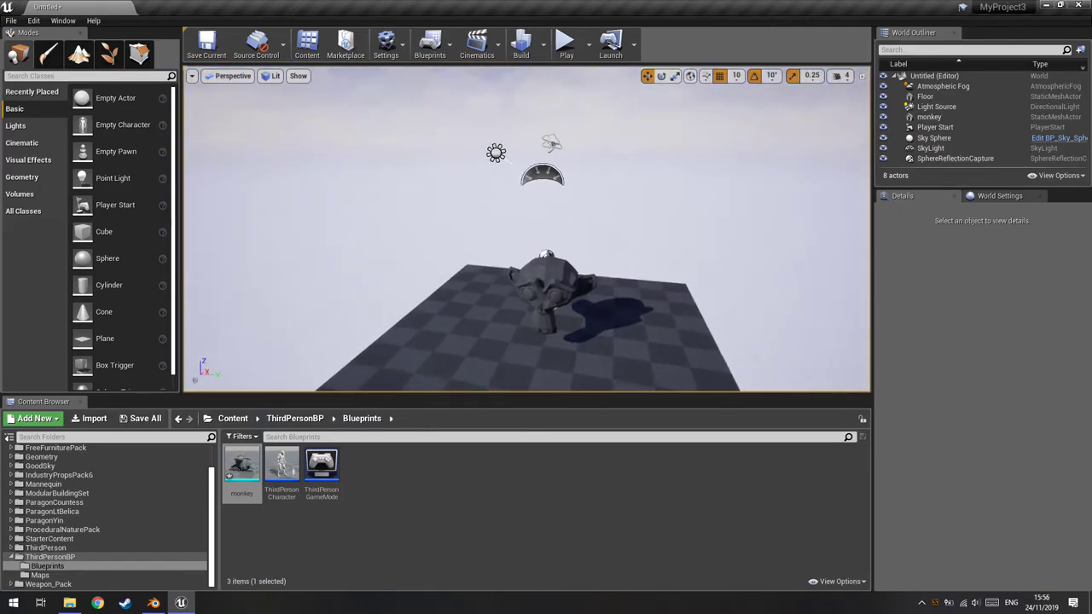
left_click(497, 230)
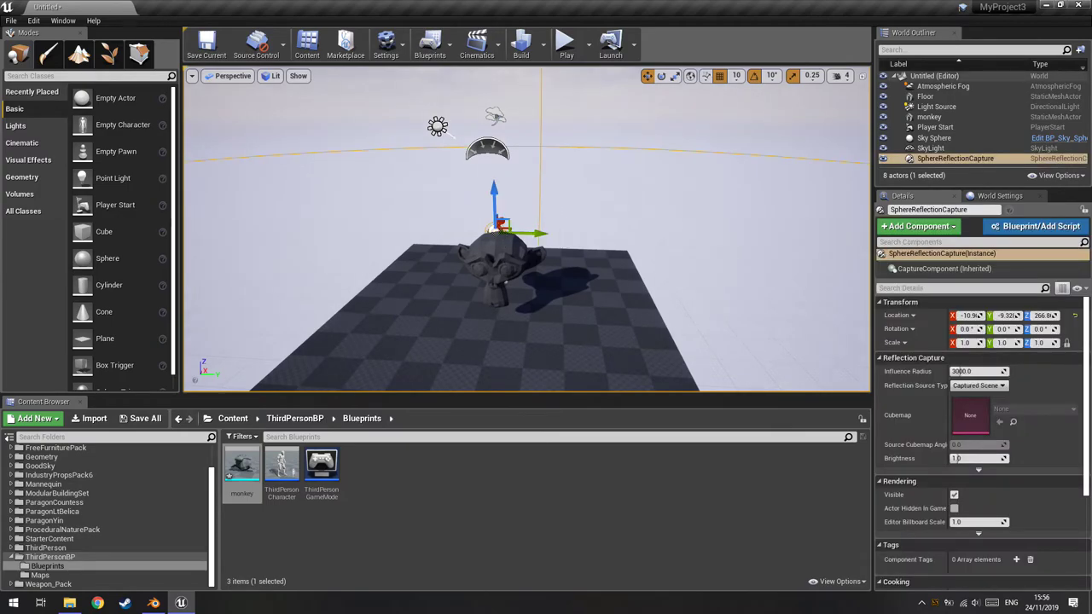
left_click(511, 269)
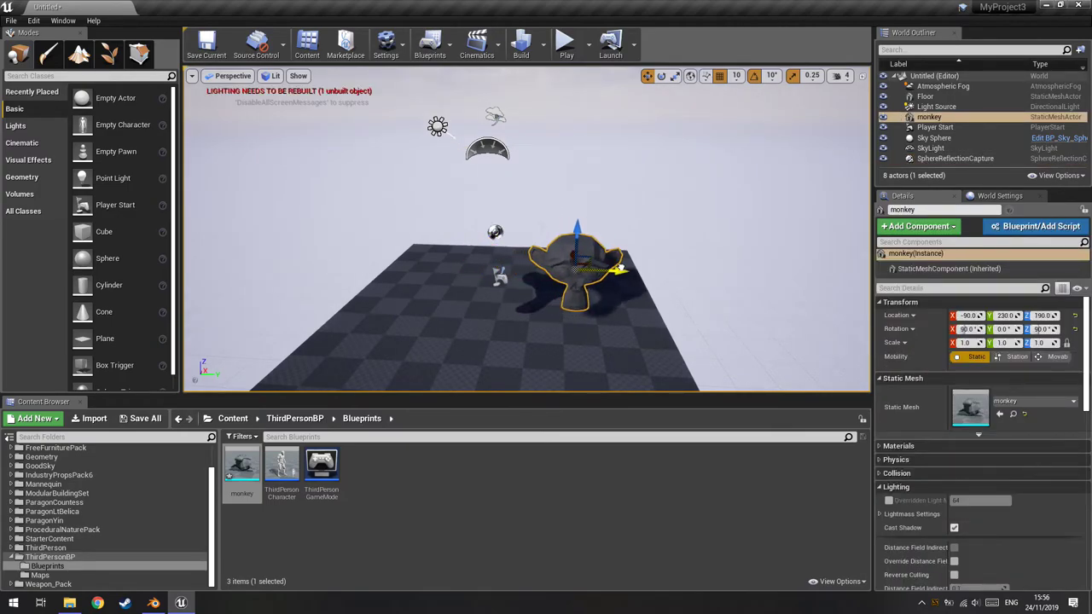
left_click(568, 47)
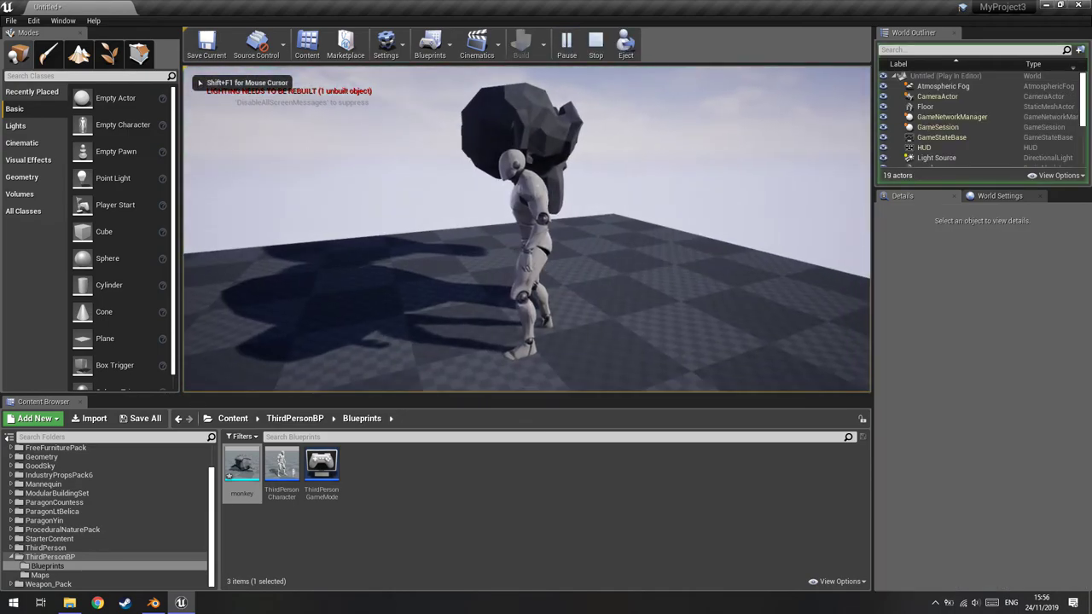
Step: Run the character around the monkey head and into the mesh to test its collision
key("w")
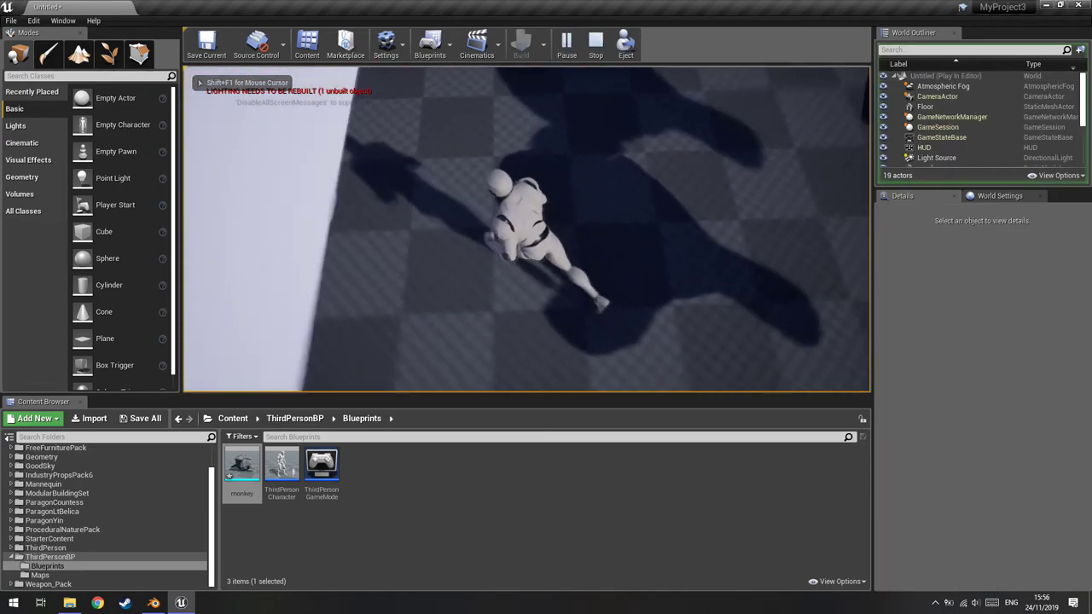
key("a")
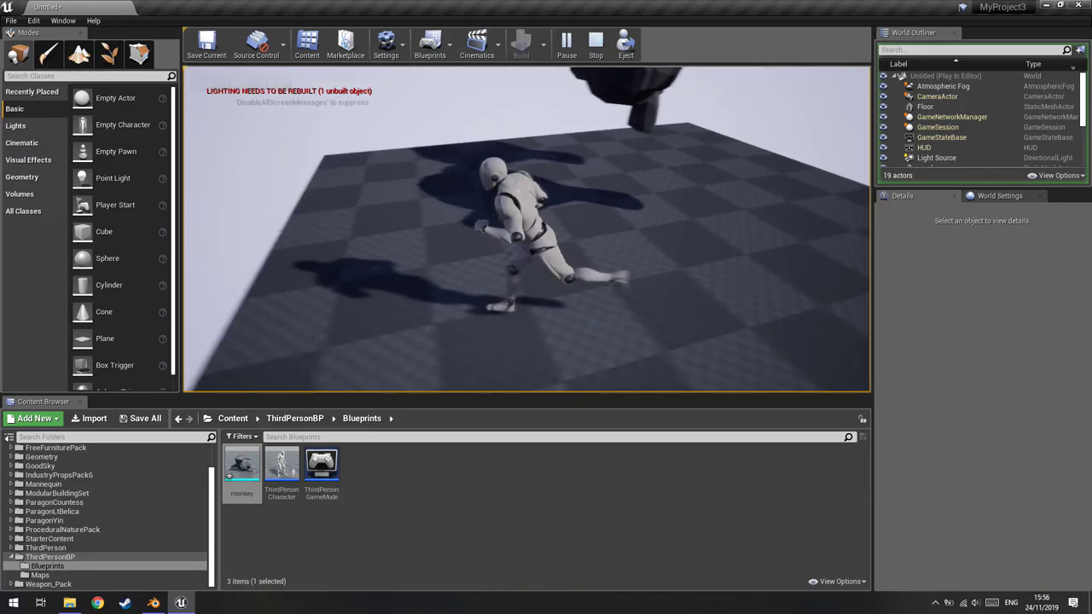
key("w")
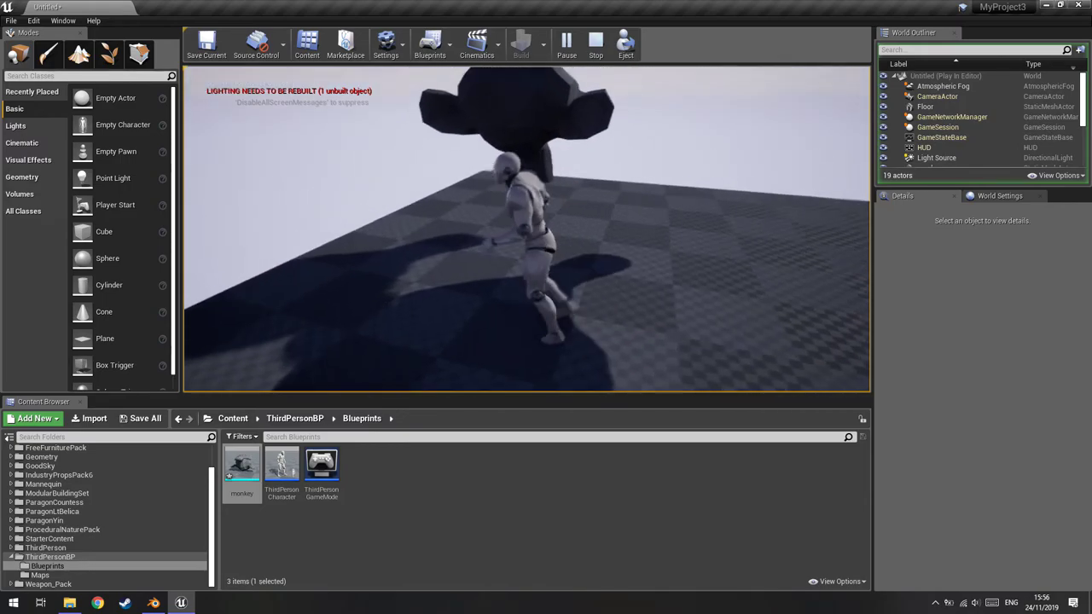
key("w")
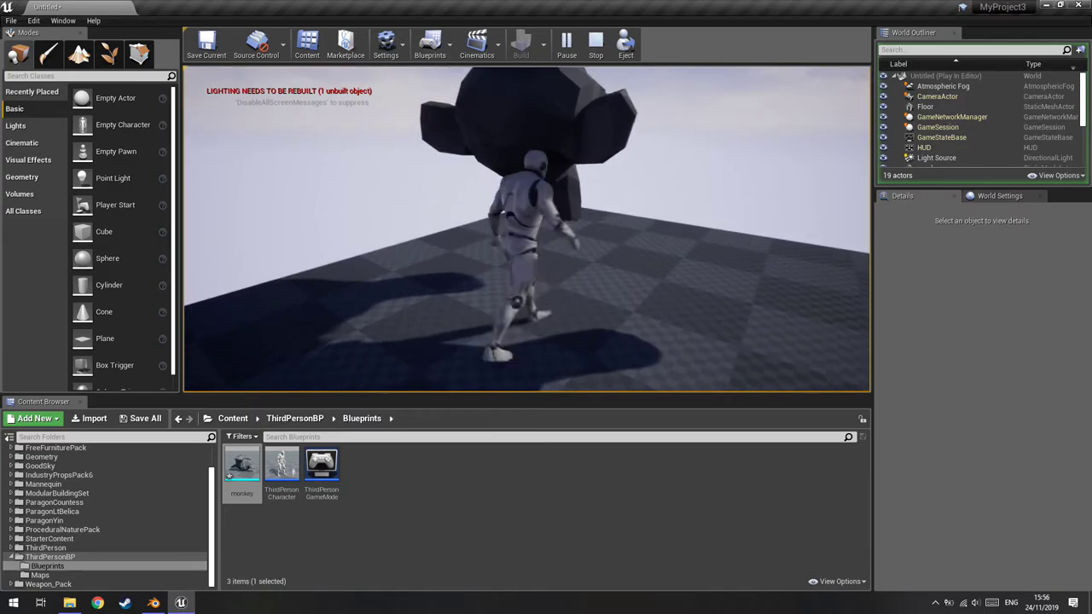
key("a")
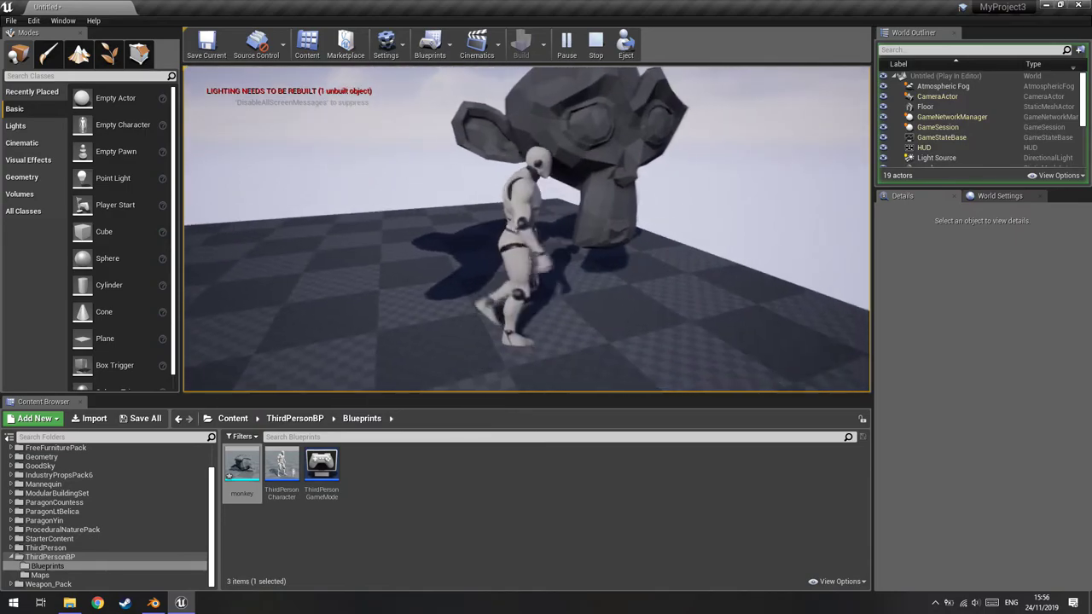
key("w")
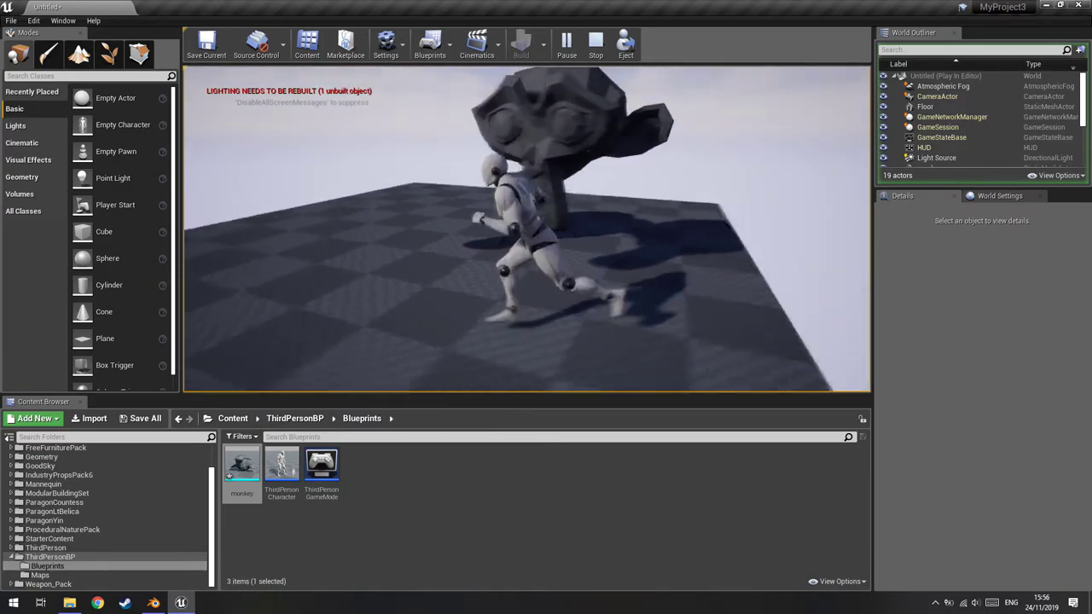
key("w")
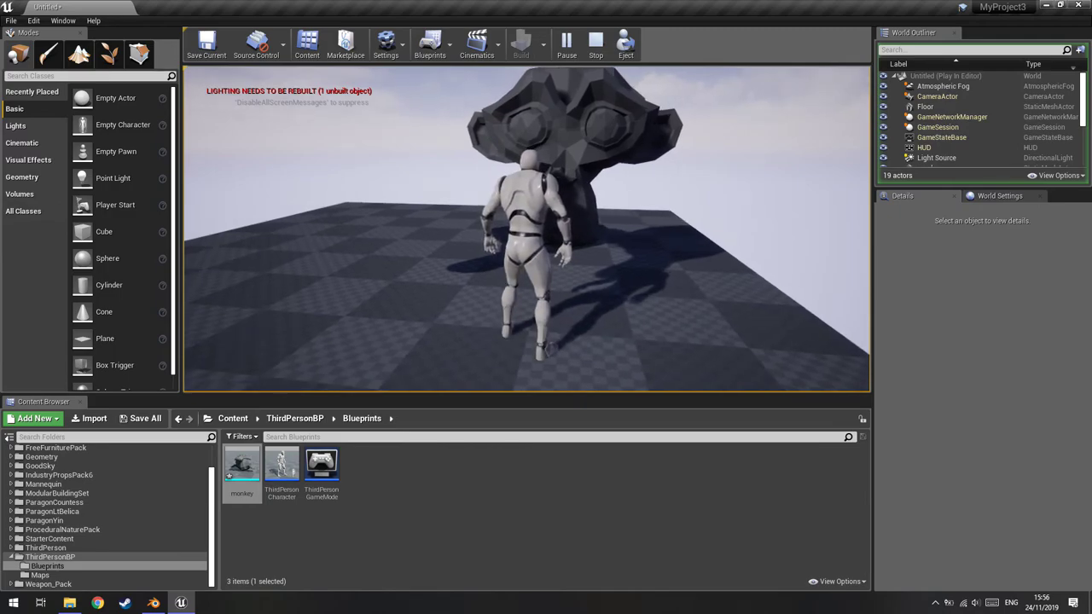
key("a")
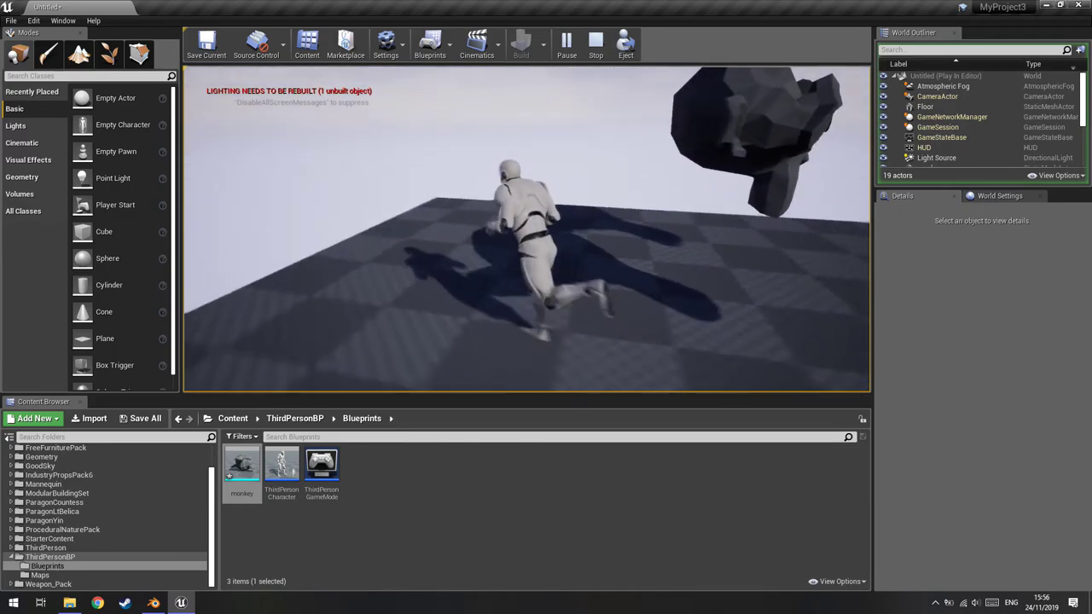
key("w")
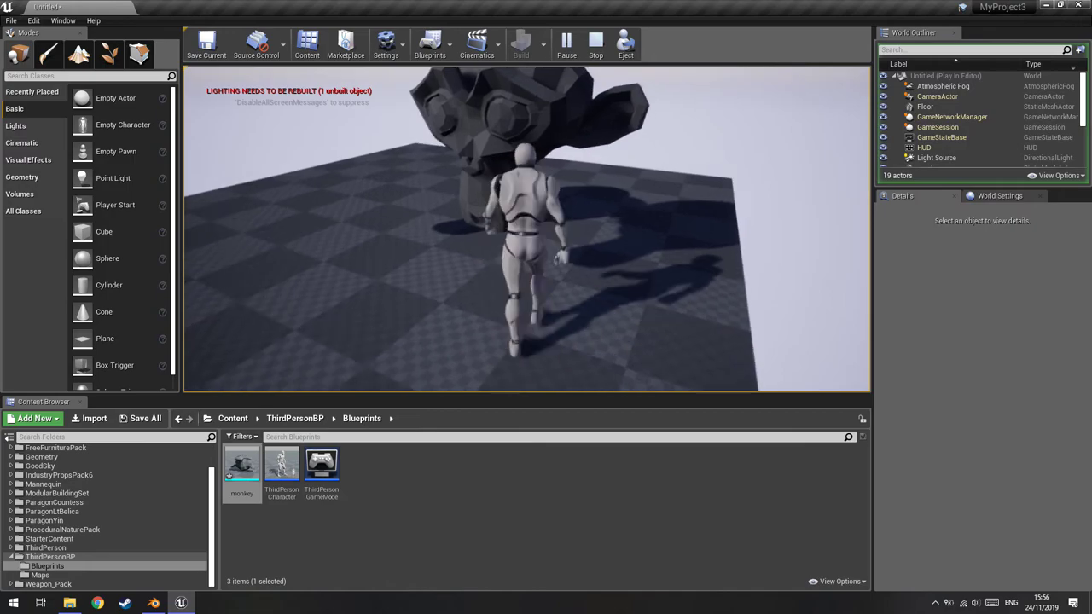